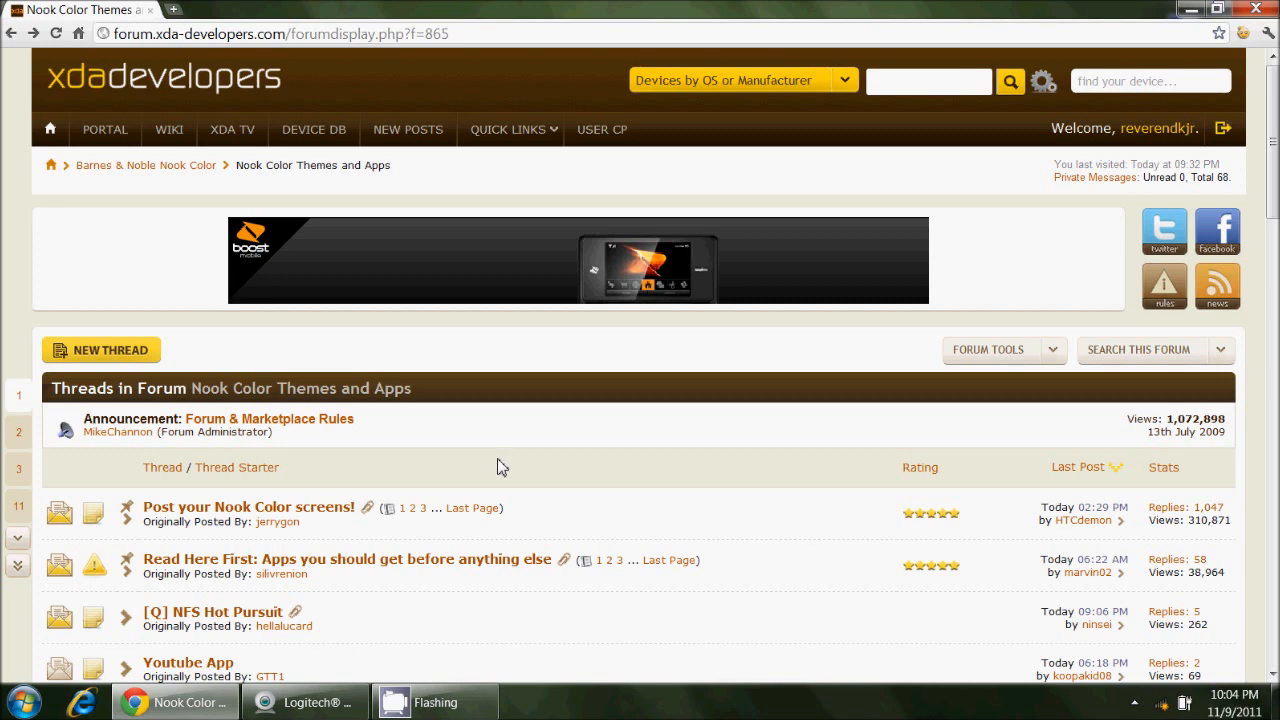
scroll(502, 466, "down", 2)
scroll(502, 466, "up", 2)
Step: Reload the Nook Color themes list and pick the '[Theme] HoneyBread [TABLET TWEAKED][CM7]' thread
key("F5")
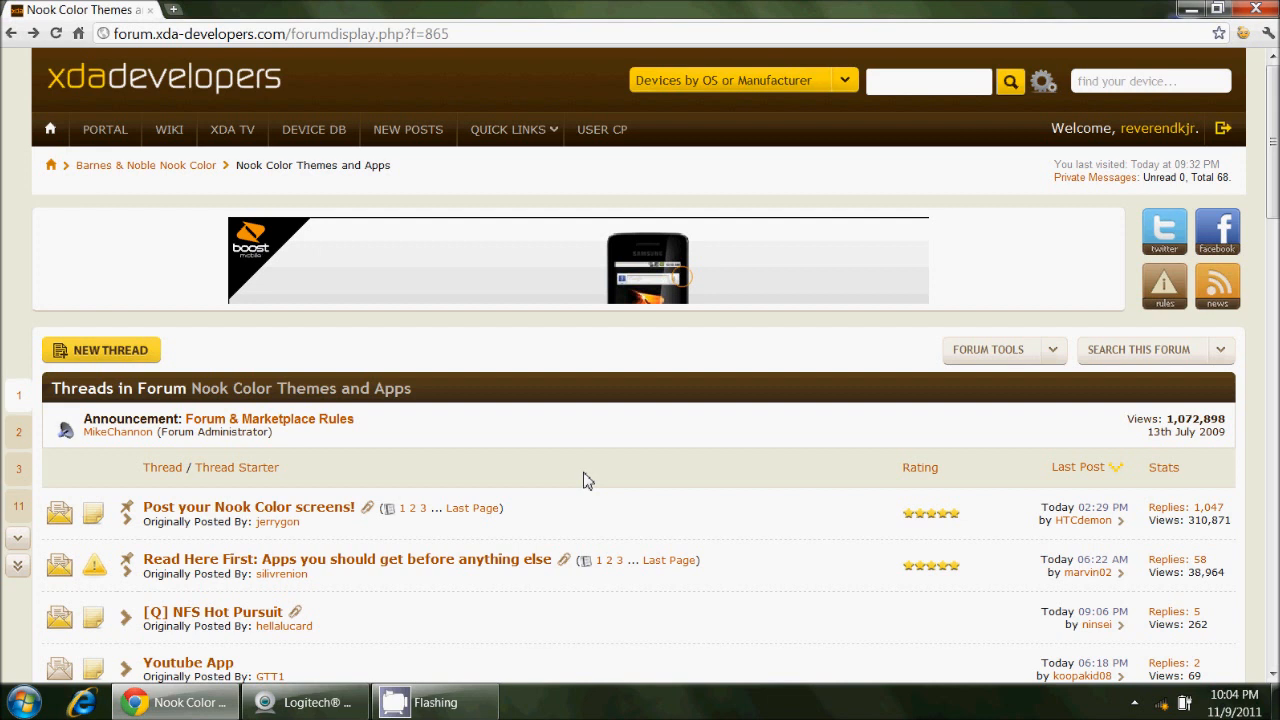
key("F5")
scroll(597, 490, "down", 1)
scroll(597, 490, "down", 1)
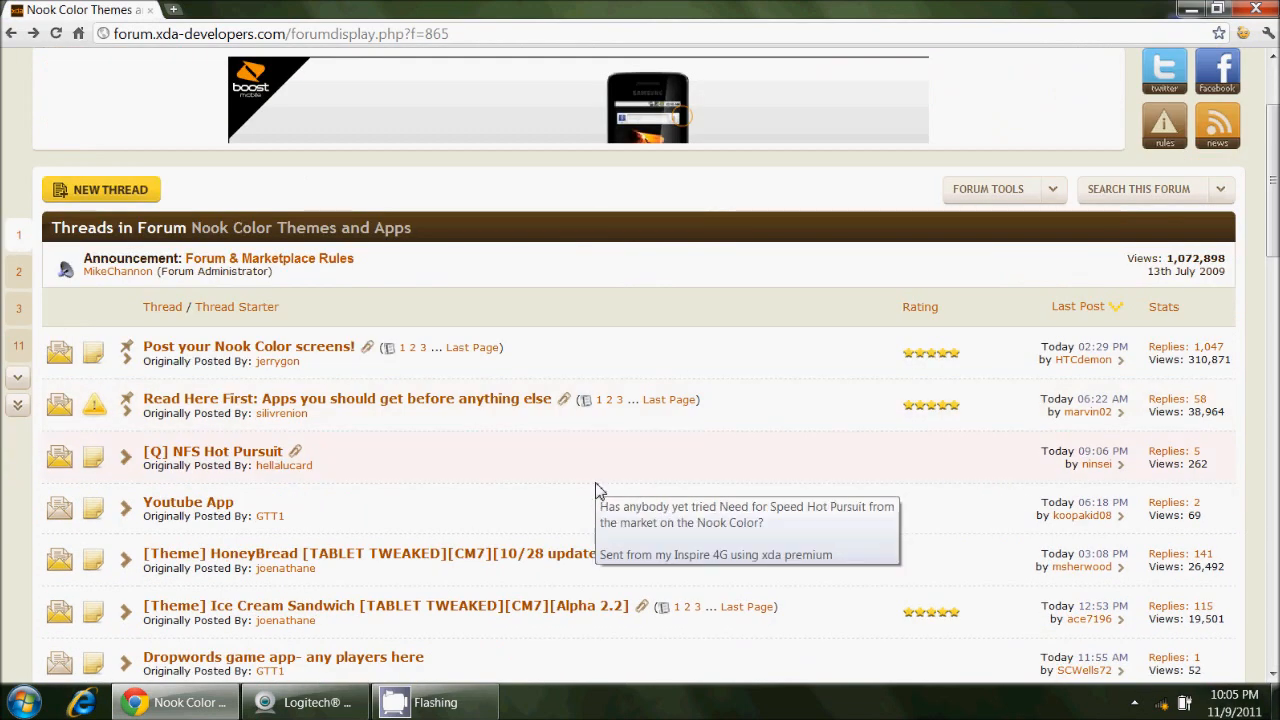
scroll(597, 490, "down", 1)
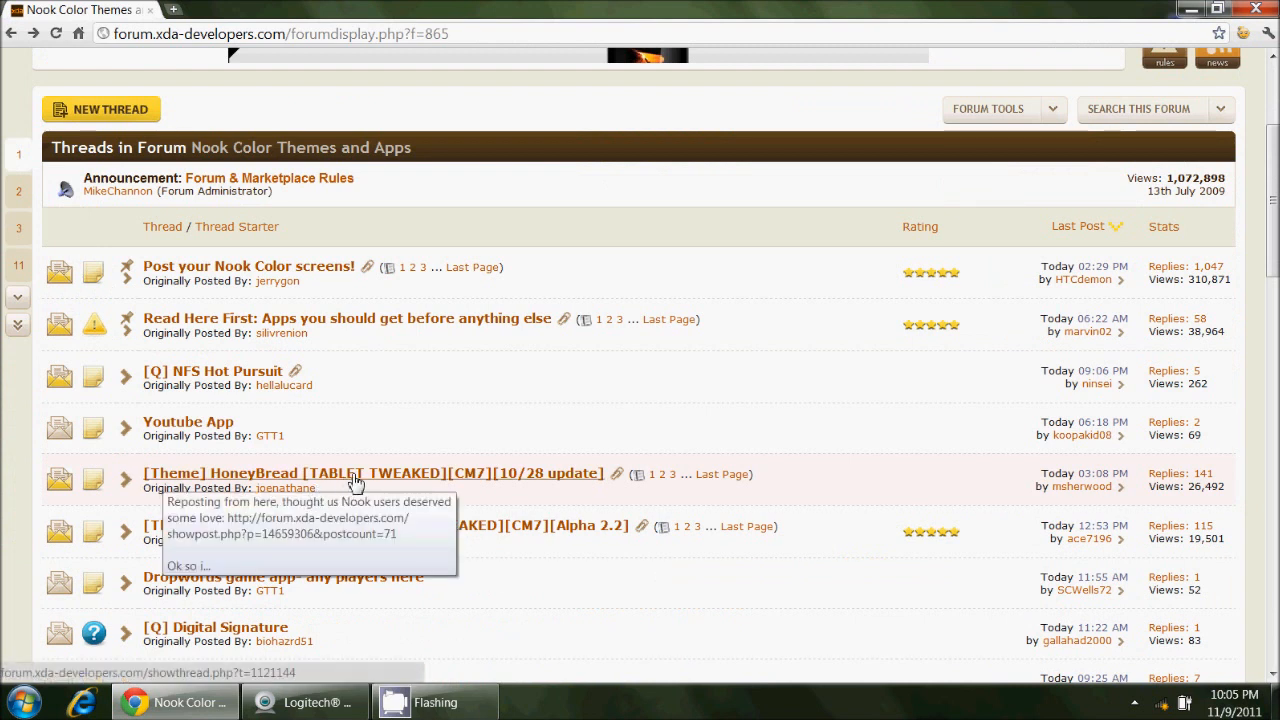
left_click(470, 474)
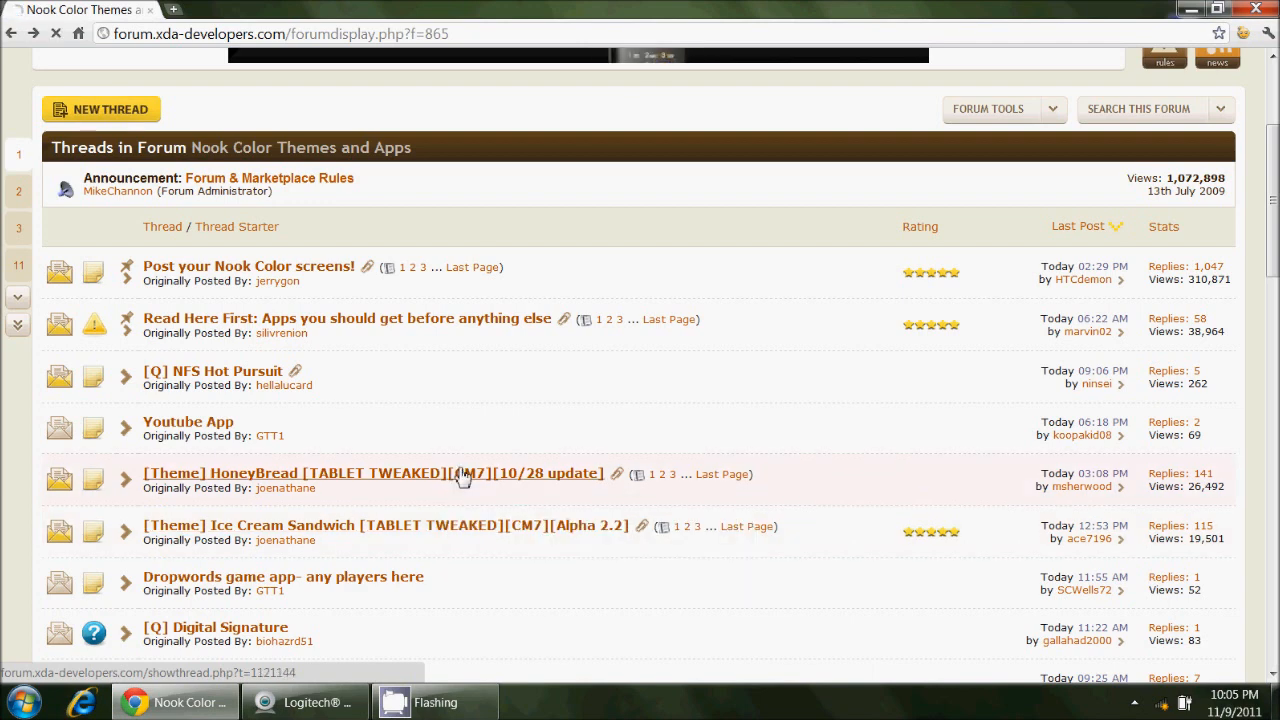
Step: Read the HoneyBread thread's screenshots and download links, then go back to the themes list
left_click(462, 476)
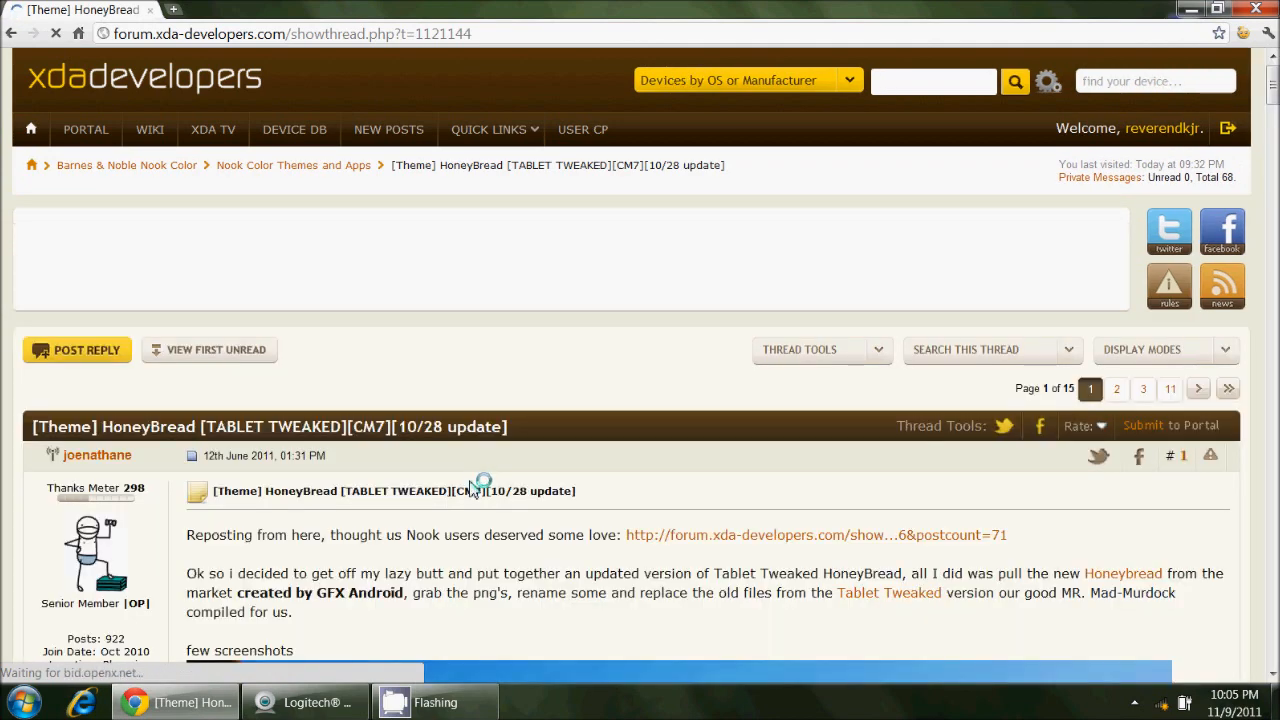
scroll(474, 487, "down", 2)
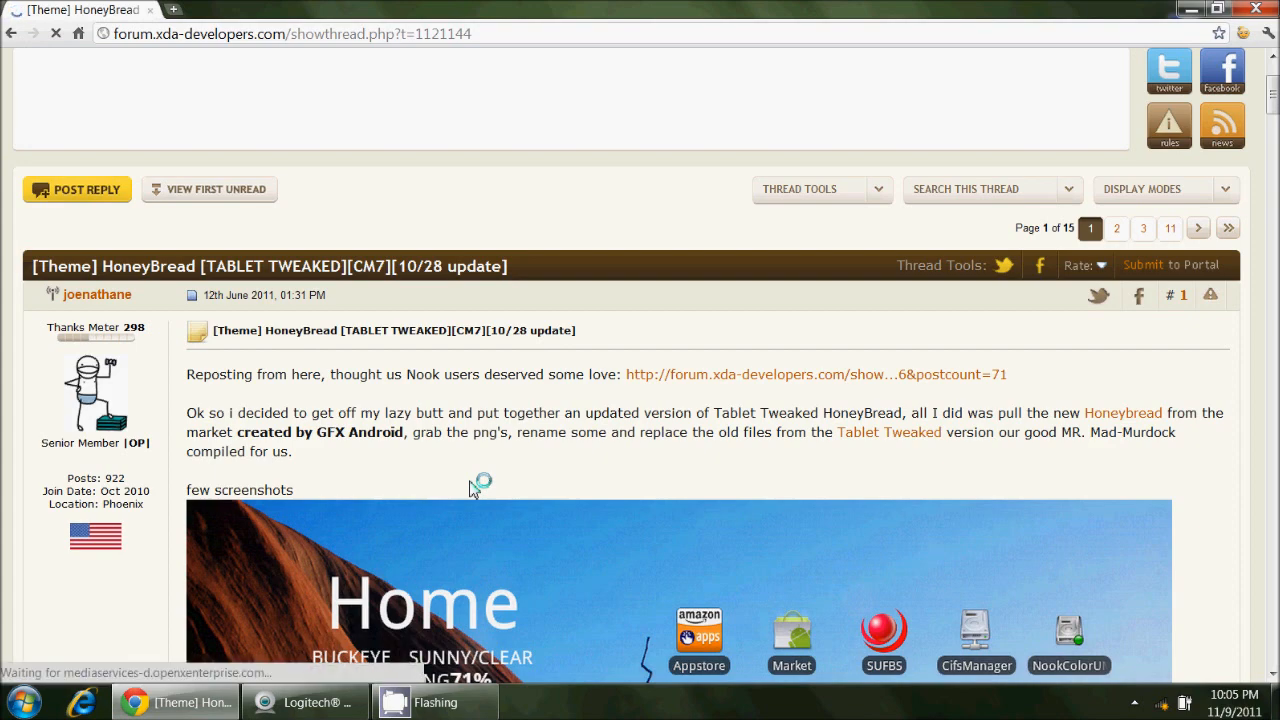
scroll(474, 487, "down", 3)
scroll(474, 487, "down", 3)
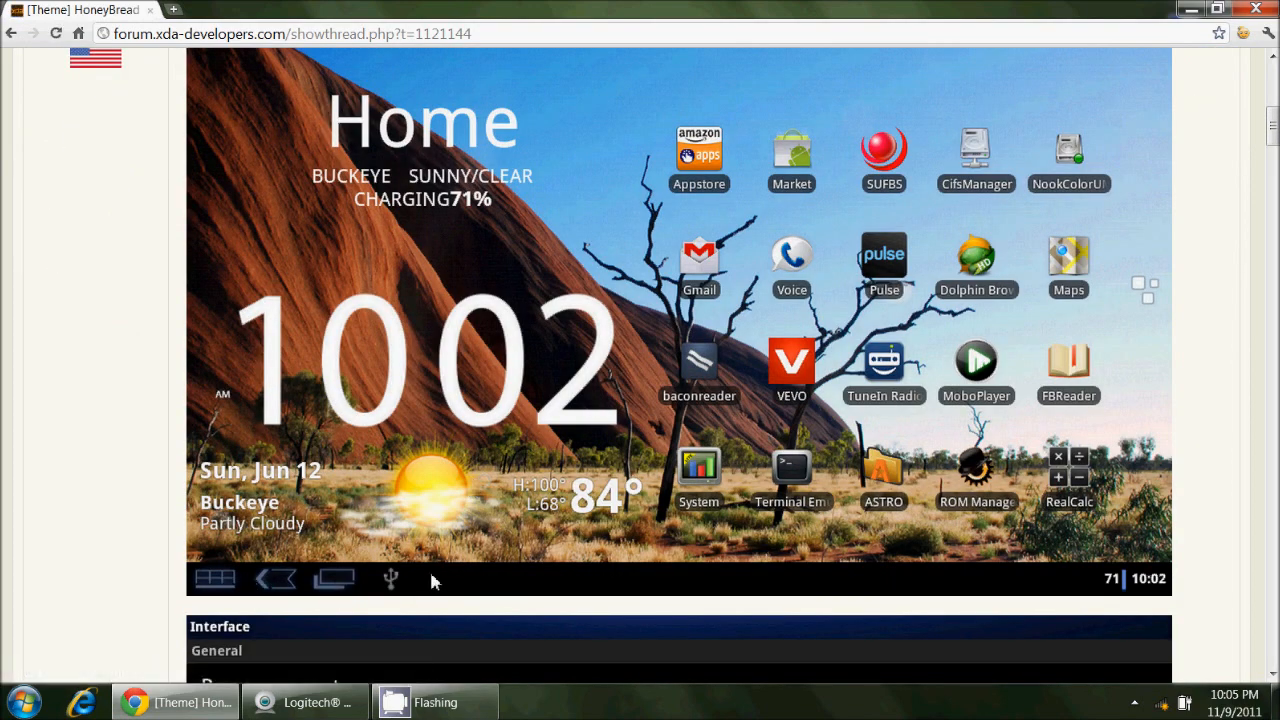
scroll(433, 581, "down", 3)
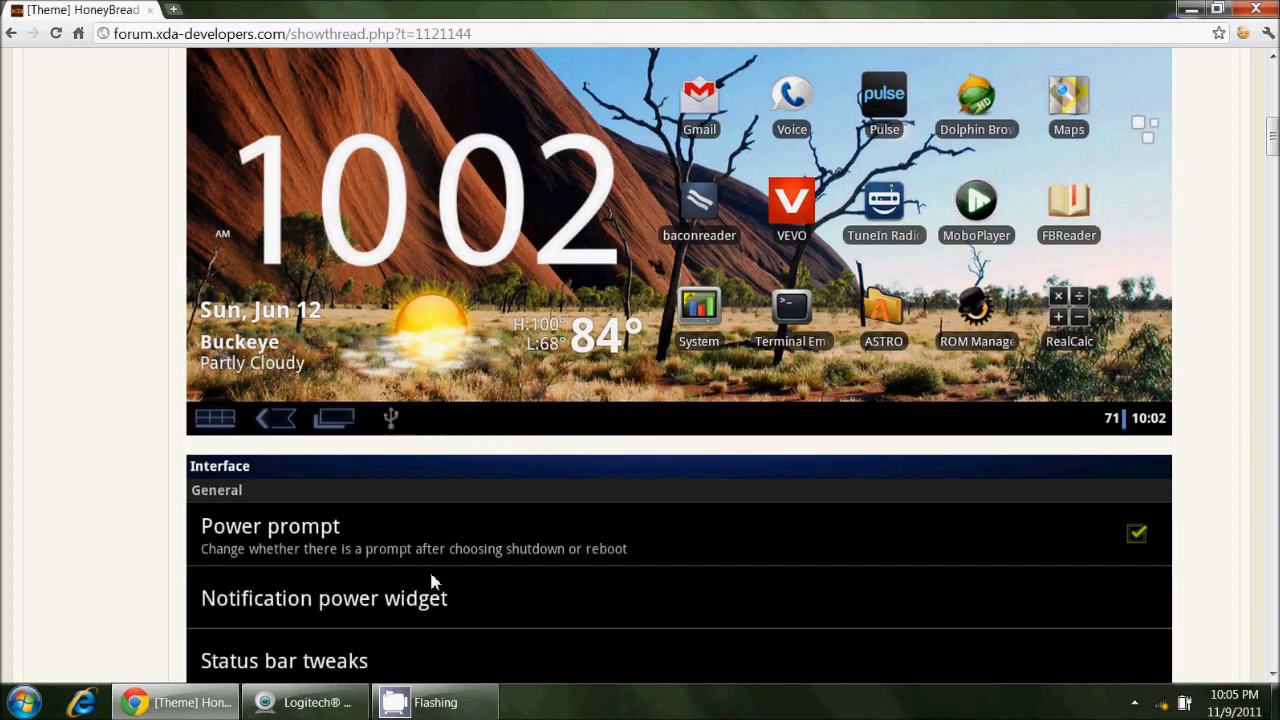
scroll(433, 581, "down", 3)
scroll(433, 581, "down", 3)
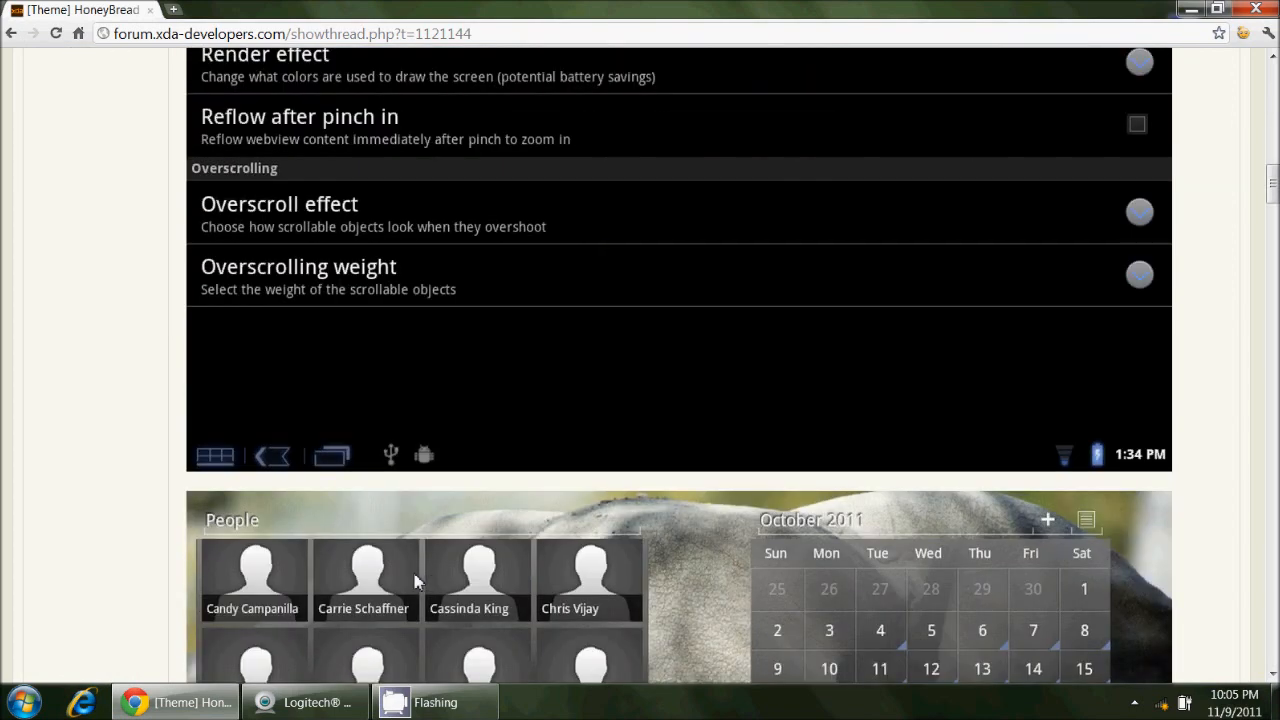
scroll(545, 576, "down", 3)
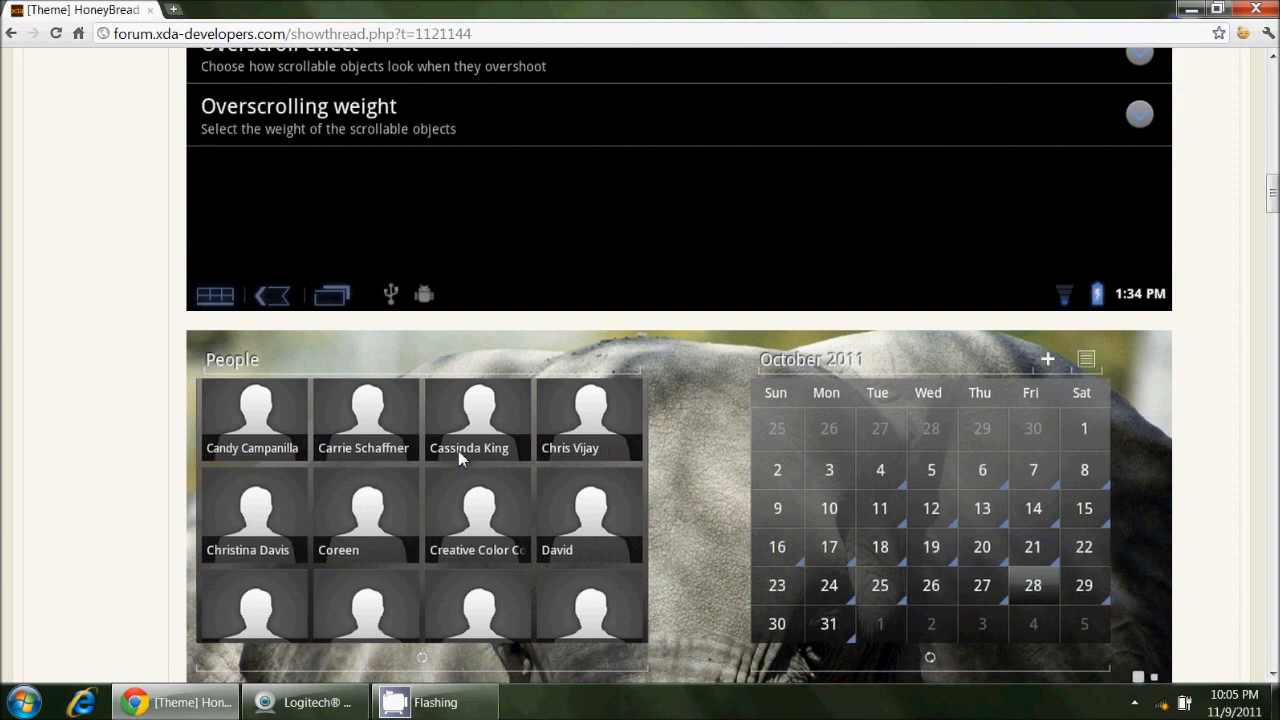
scroll(460, 458, "down", 3)
scroll(460, 458, "down", 3)
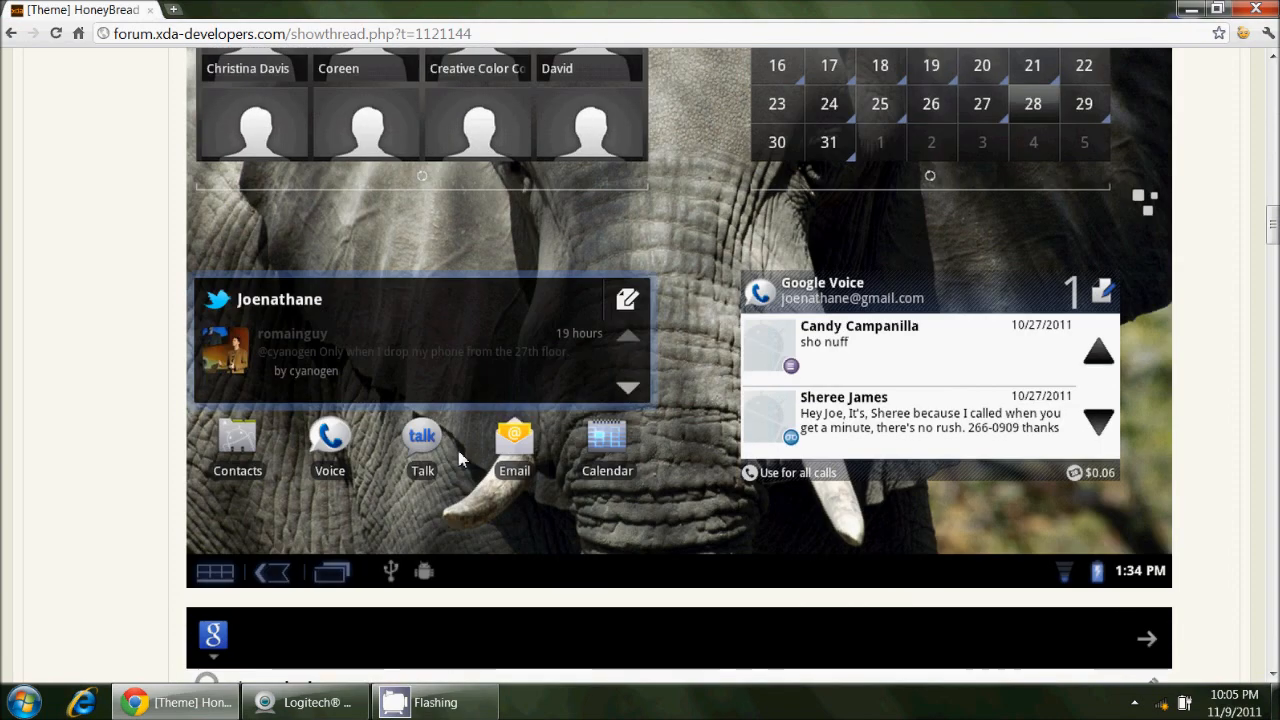
scroll(460, 458, "down", 3)
scroll(460, 458, "down", 3)
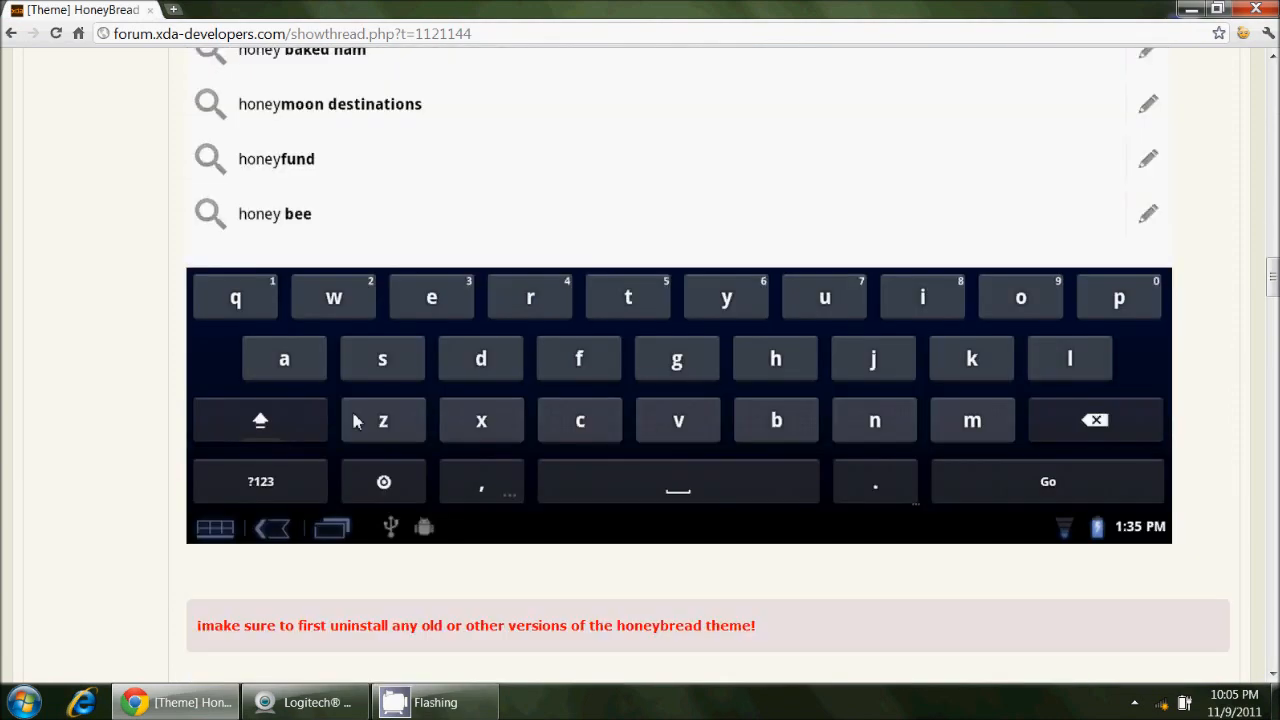
scroll(397, 397, "down", 3)
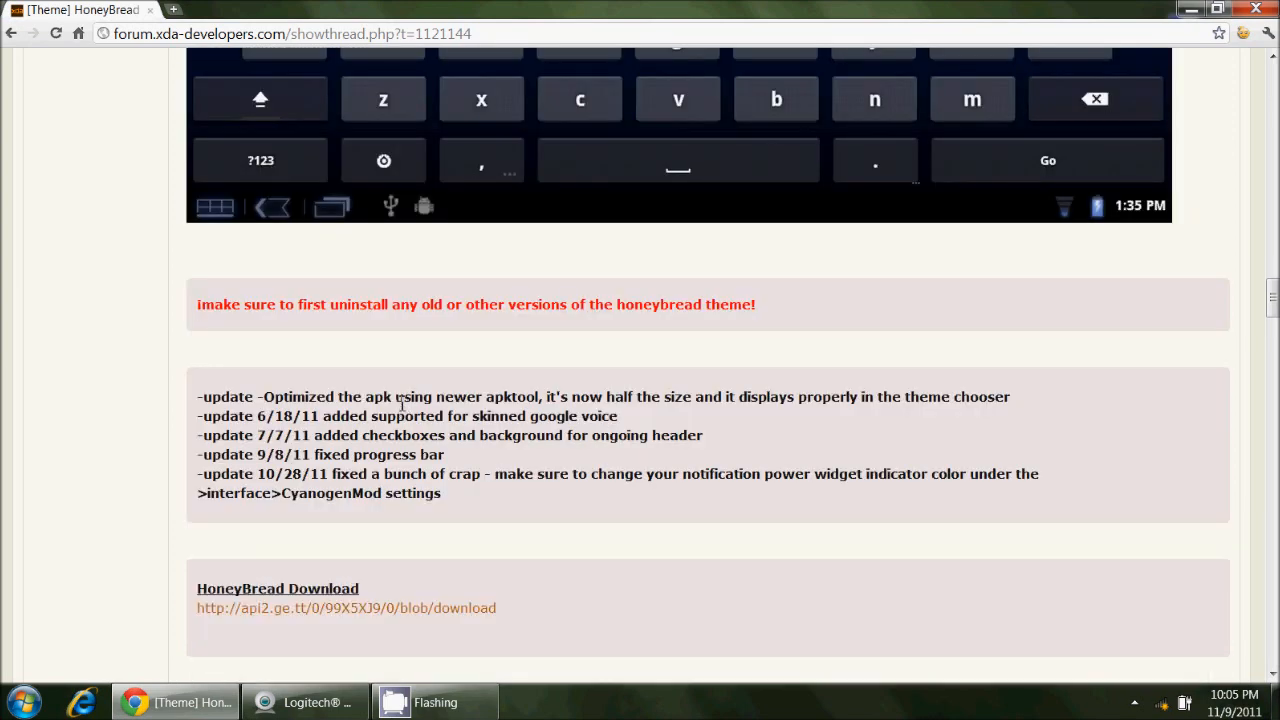
scroll(397, 397, "down", 3)
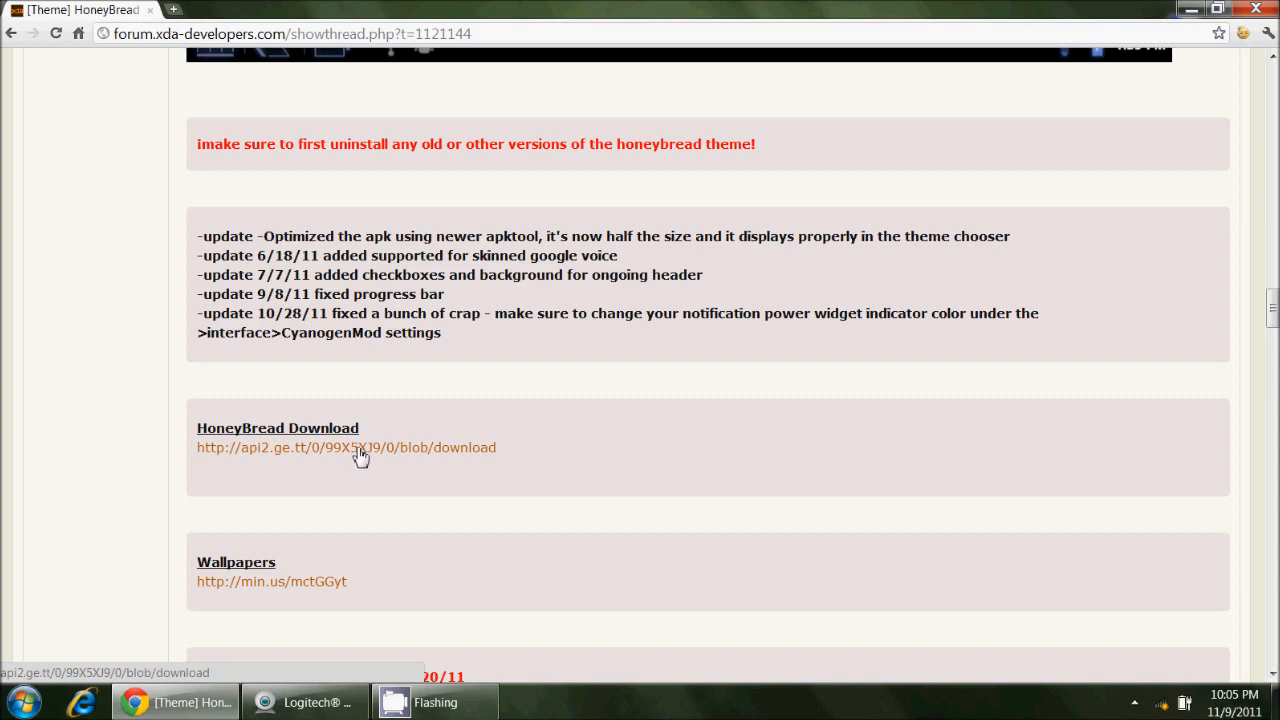
scroll(361, 455, "down", 3)
scroll(361, 455, "down", 3)
scroll(361, 455, "down", 4)
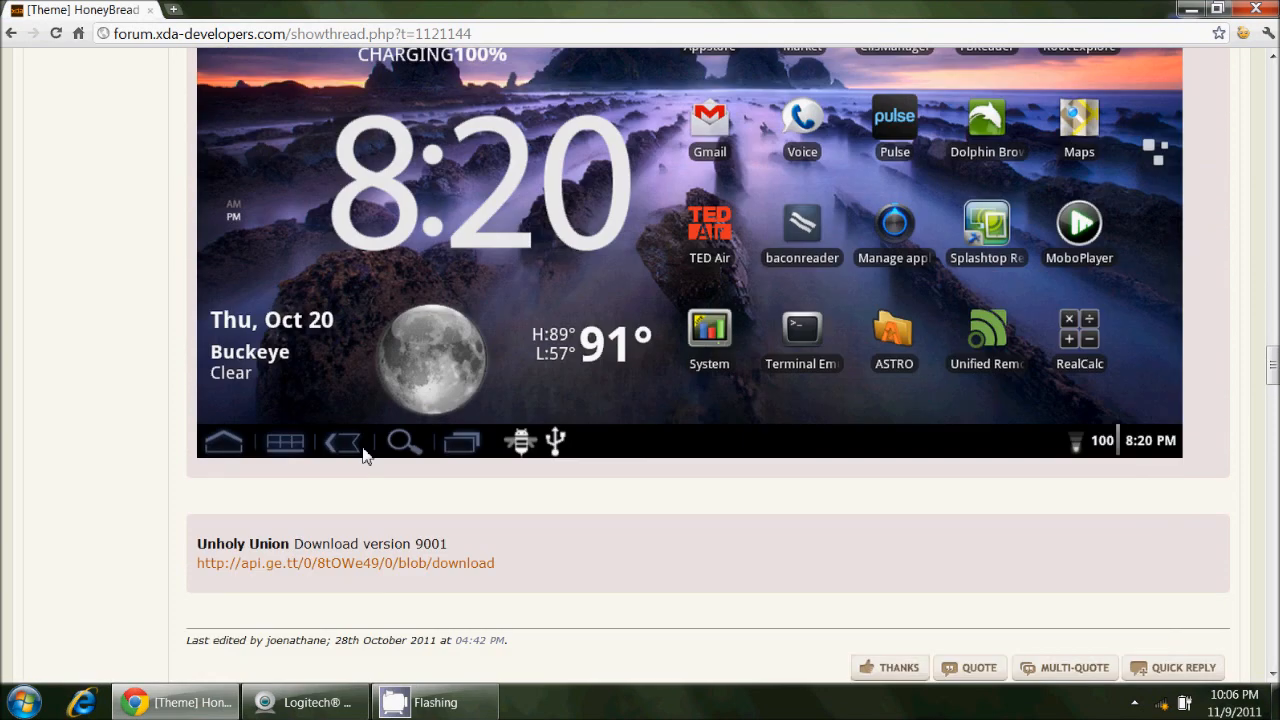
left_click(11, 33)
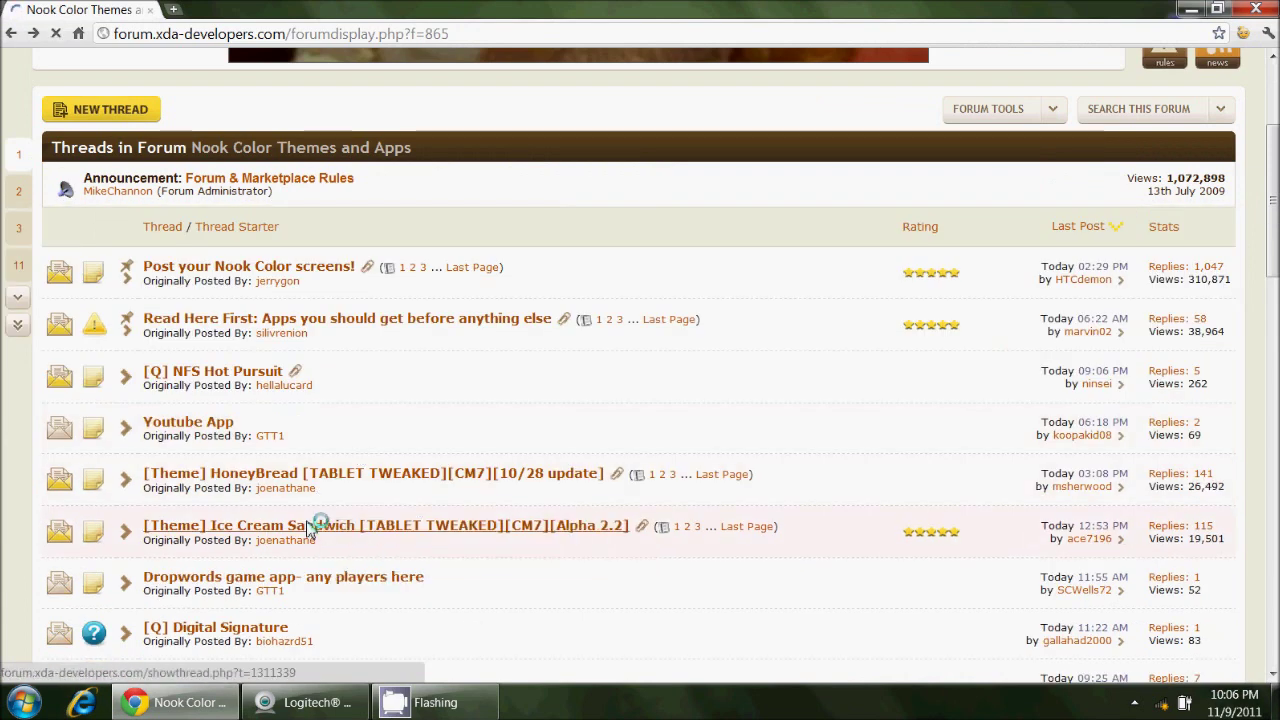
Step: View the Ice Cream Sandwich theme thread from the Nook Color themes list
left_click(308, 527)
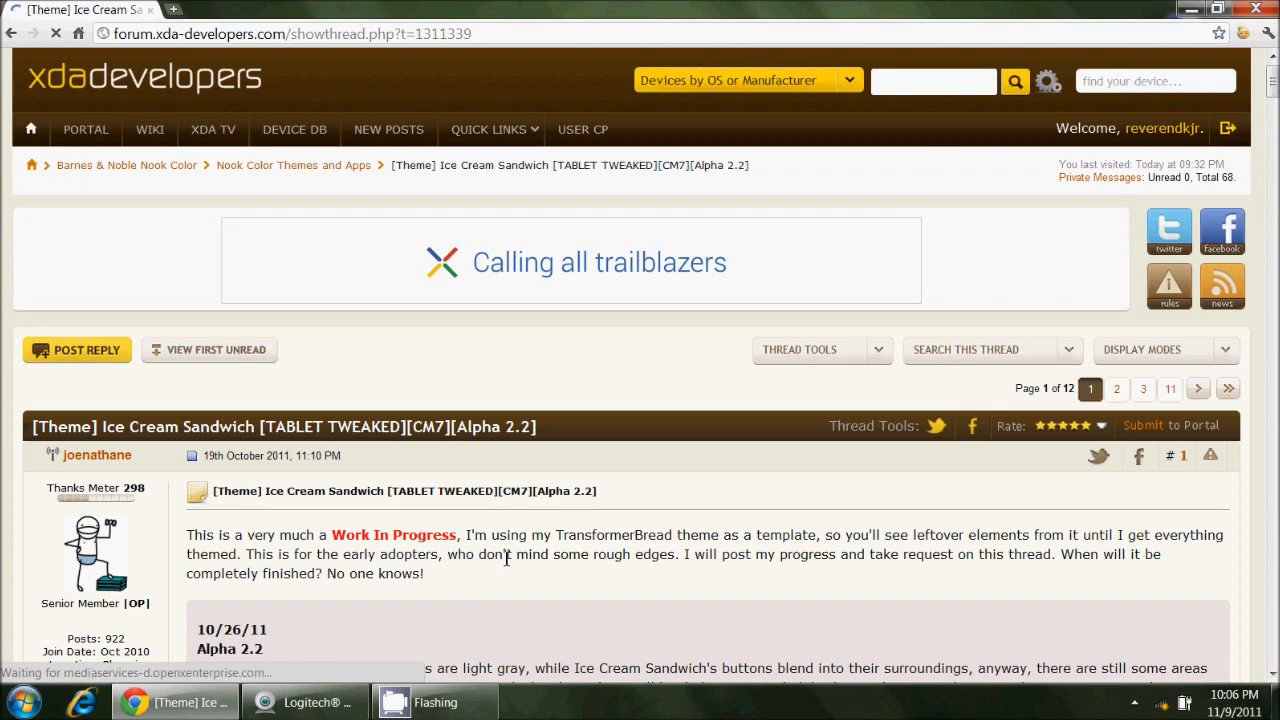
scroll(510, 560, "down", 3)
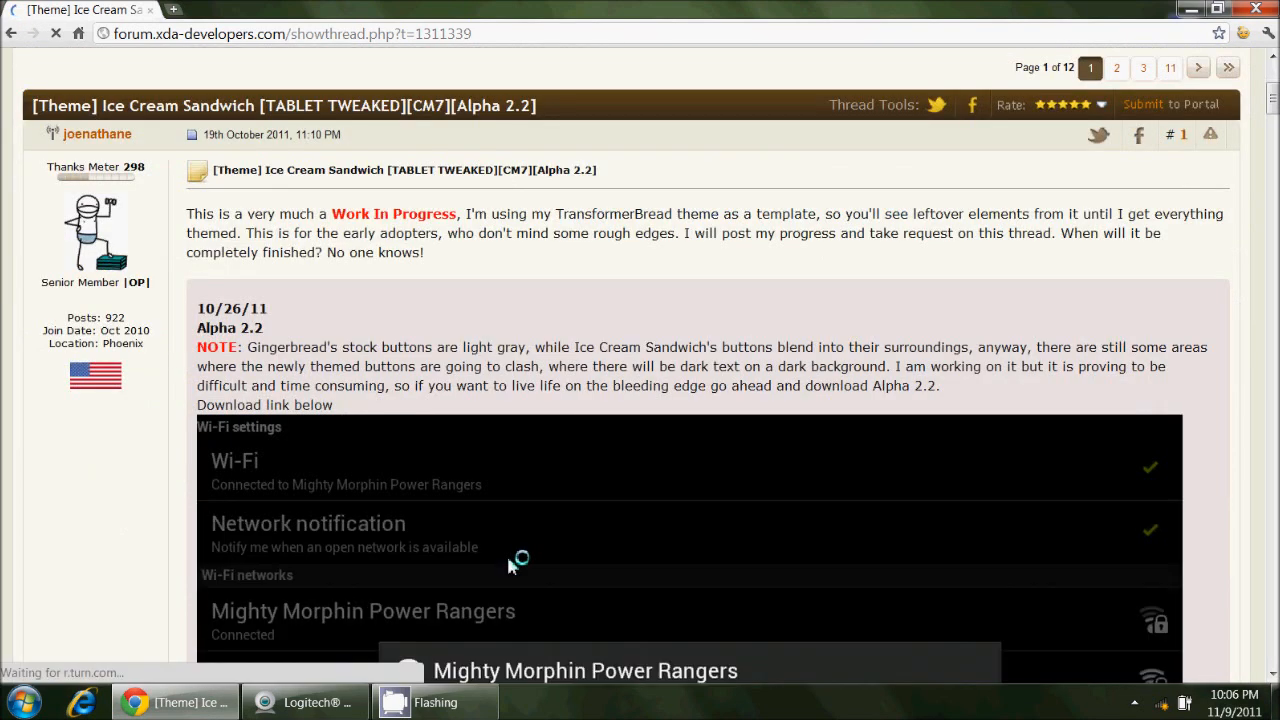
scroll(510, 560, "down", 3)
scroll(510, 563, "down", 1)
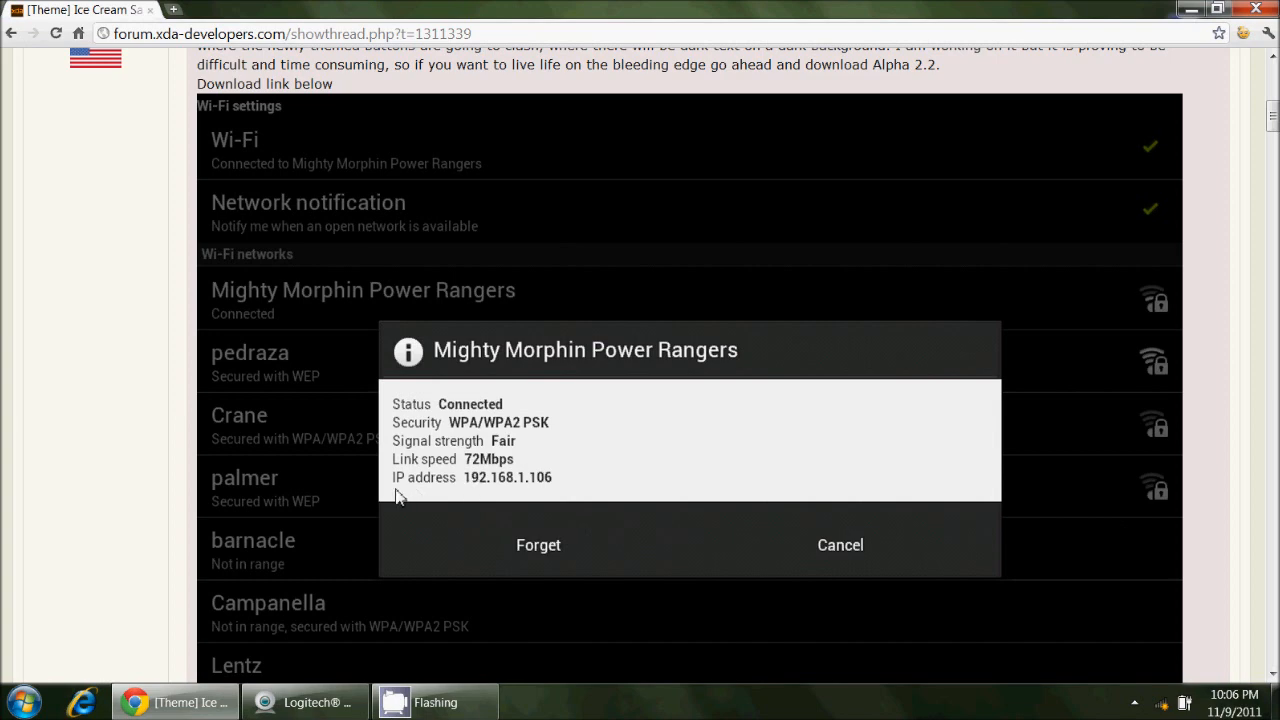
scroll(396, 497, "down", 1)
scroll(396, 497, "down", 2)
scroll(396, 497, "down", 2)
scroll(394, 484, "down", 1)
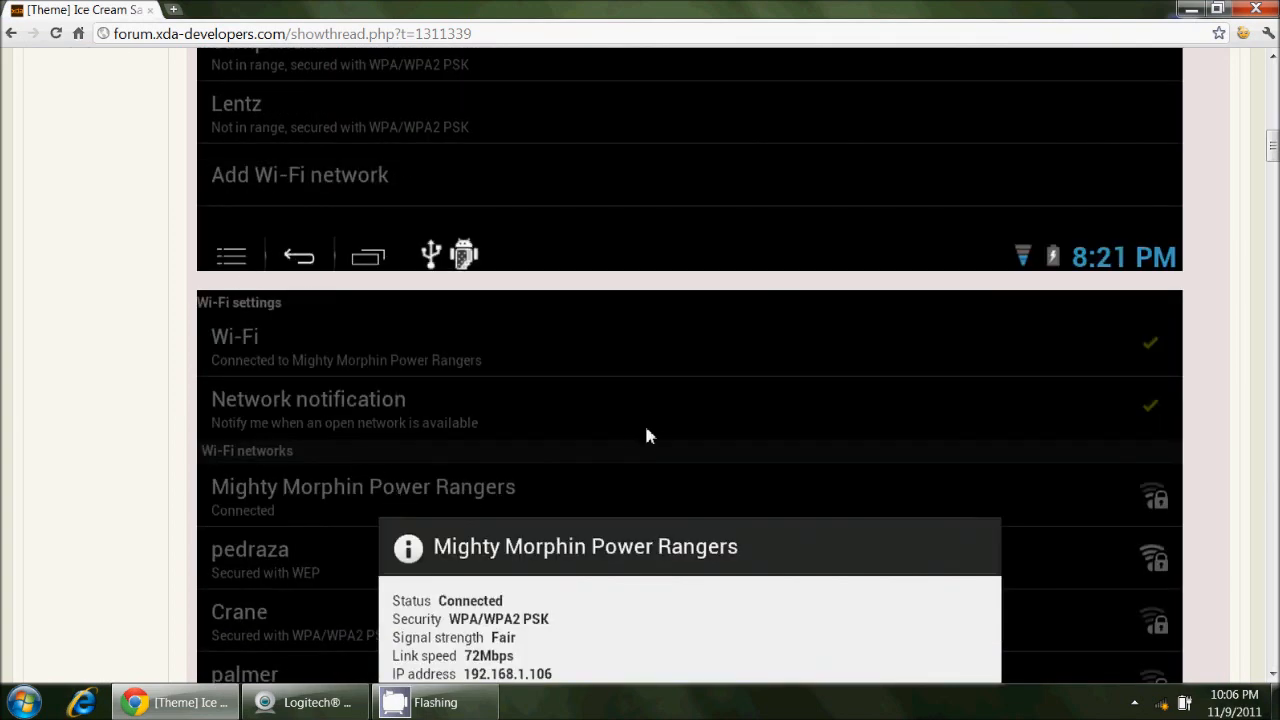
scroll(656, 437, "down", 3)
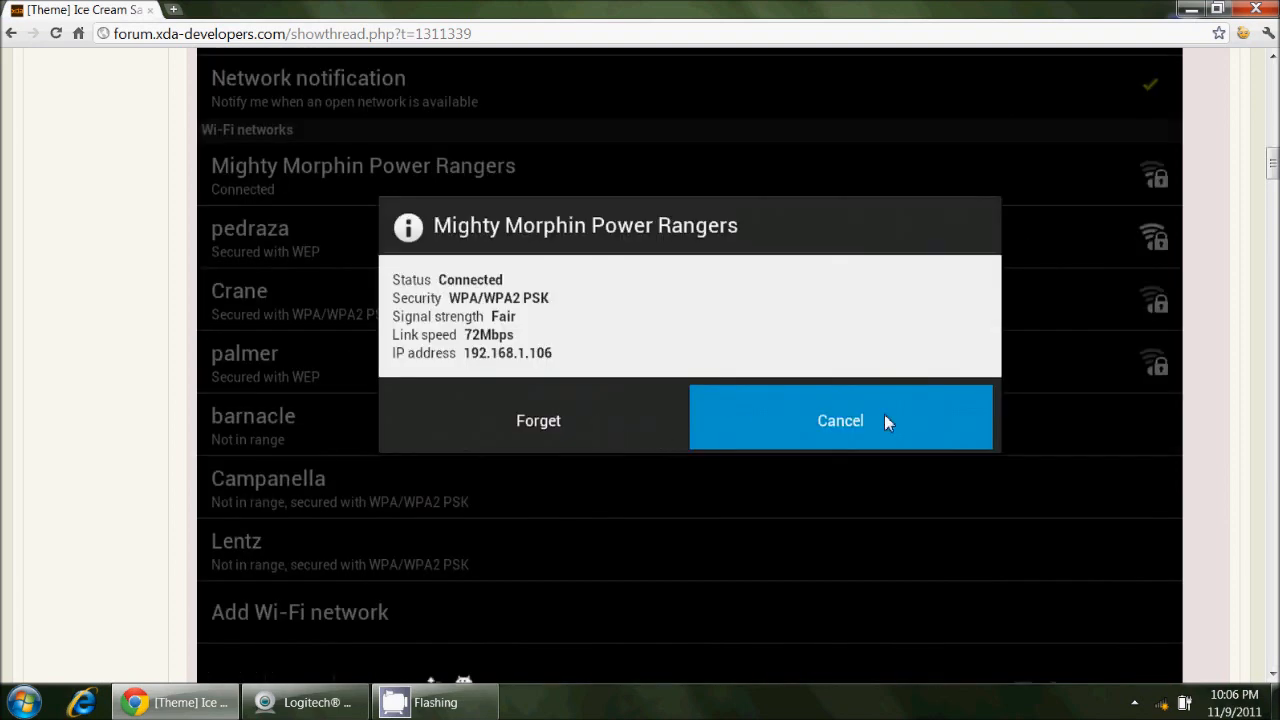
scroll(634, 489, "down", 3)
scroll(634, 489, "down", 4)
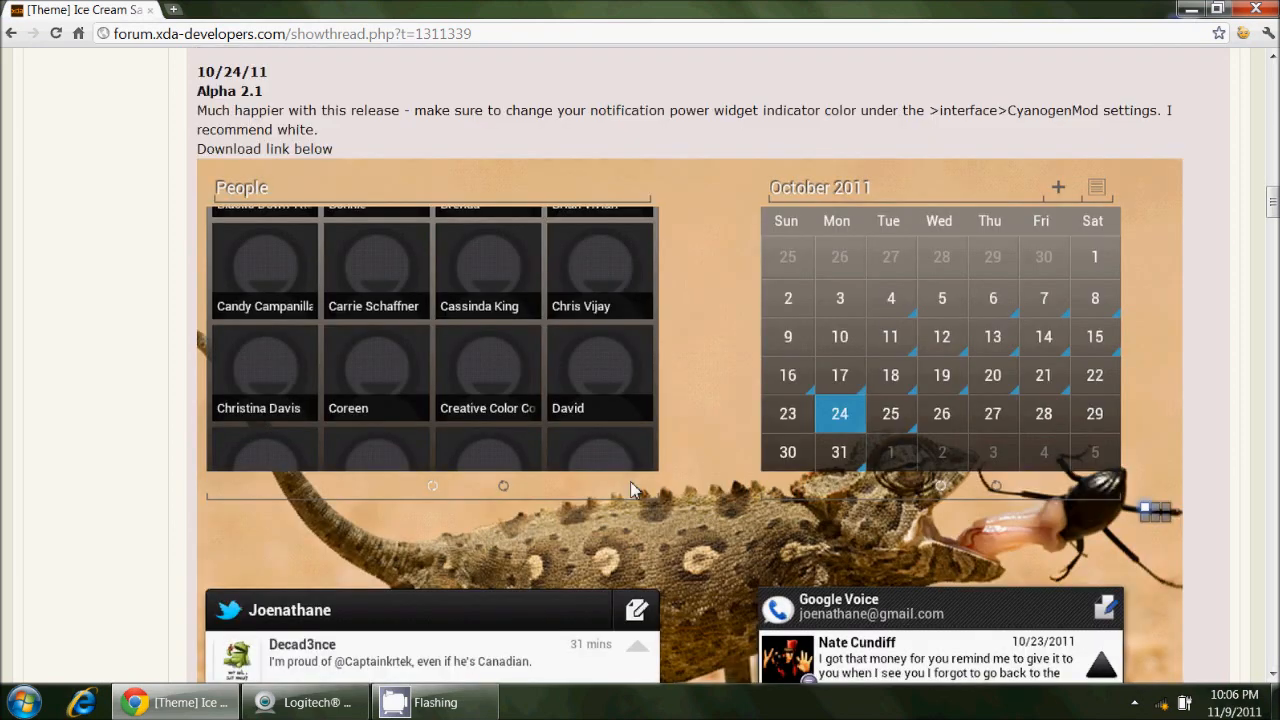
scroll(634, 489, "down", 3)
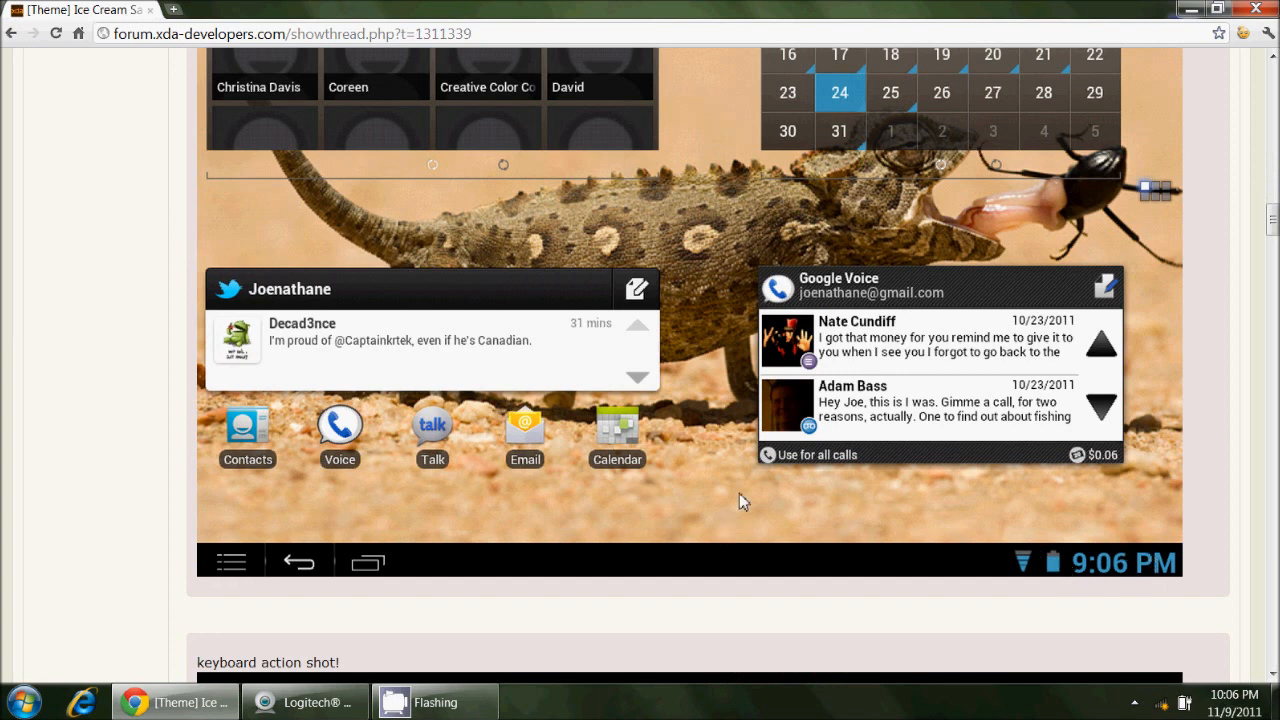
scroll(739, 493, "down", 4)
scroll(739, 493, "down", 2)
scroll(739, 493, "down", 3)
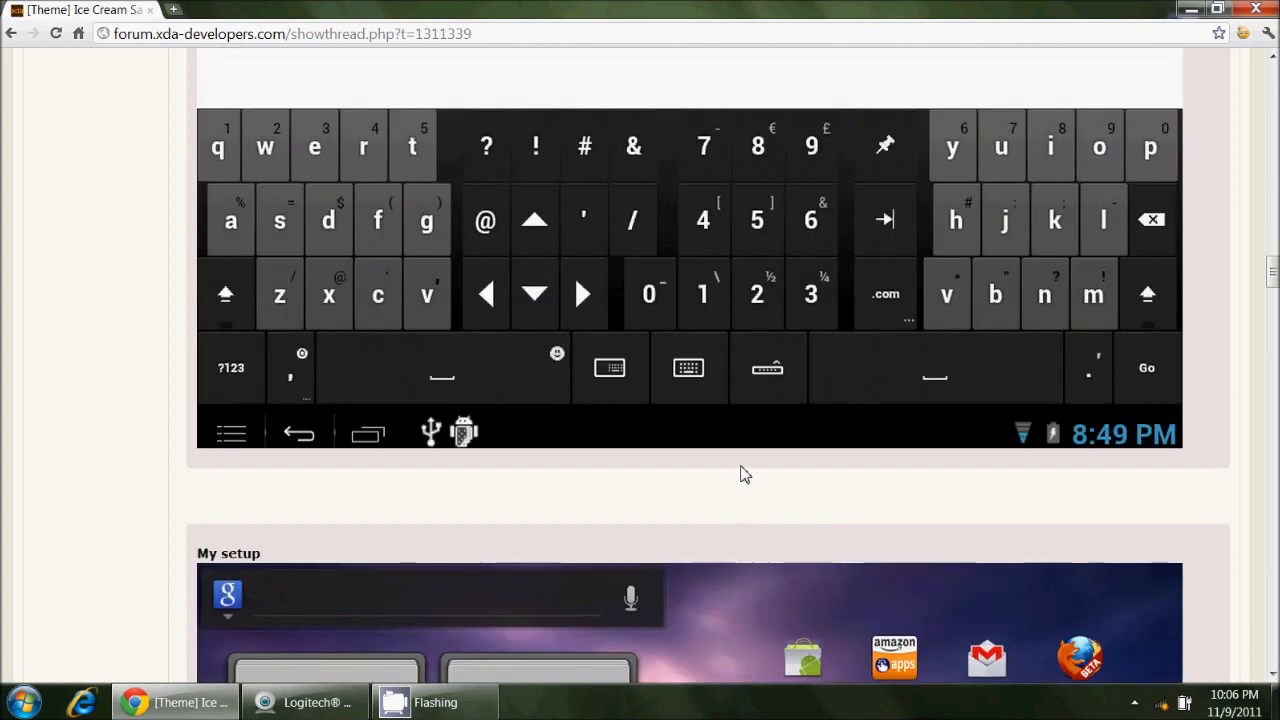
scroll(452, 283, "down", 1)
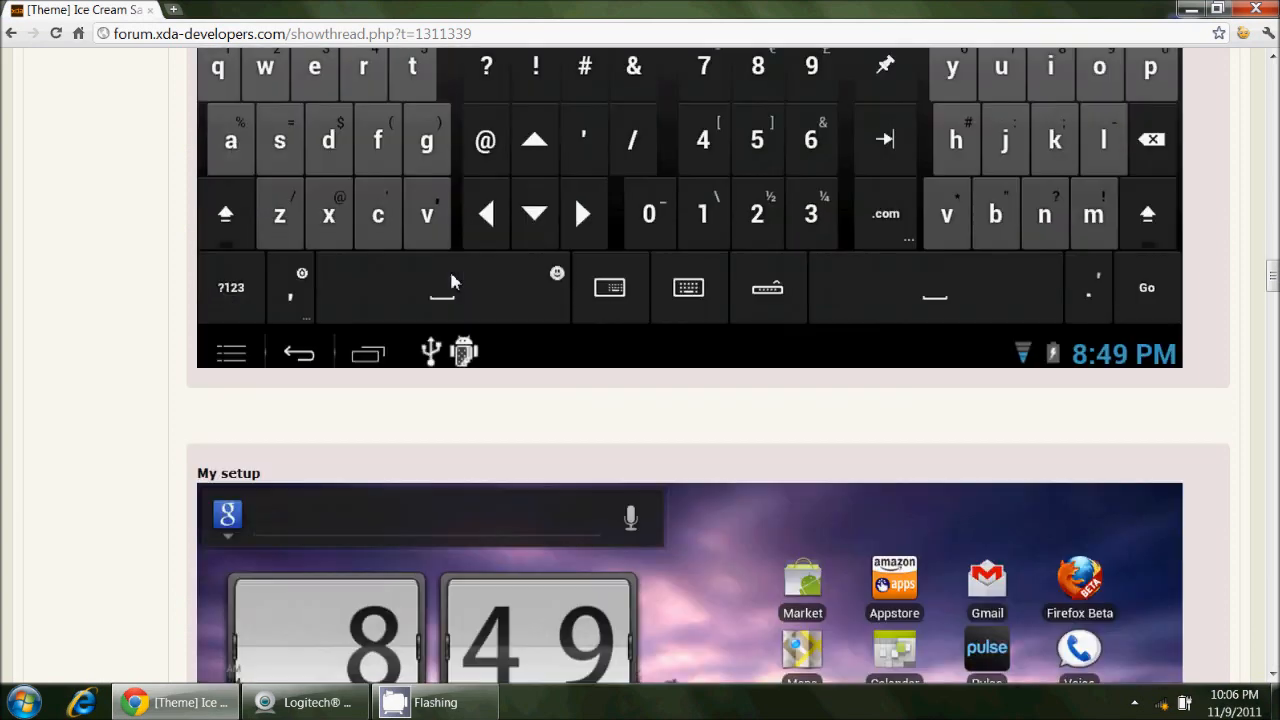
scroll(452, 283, "down", 1)
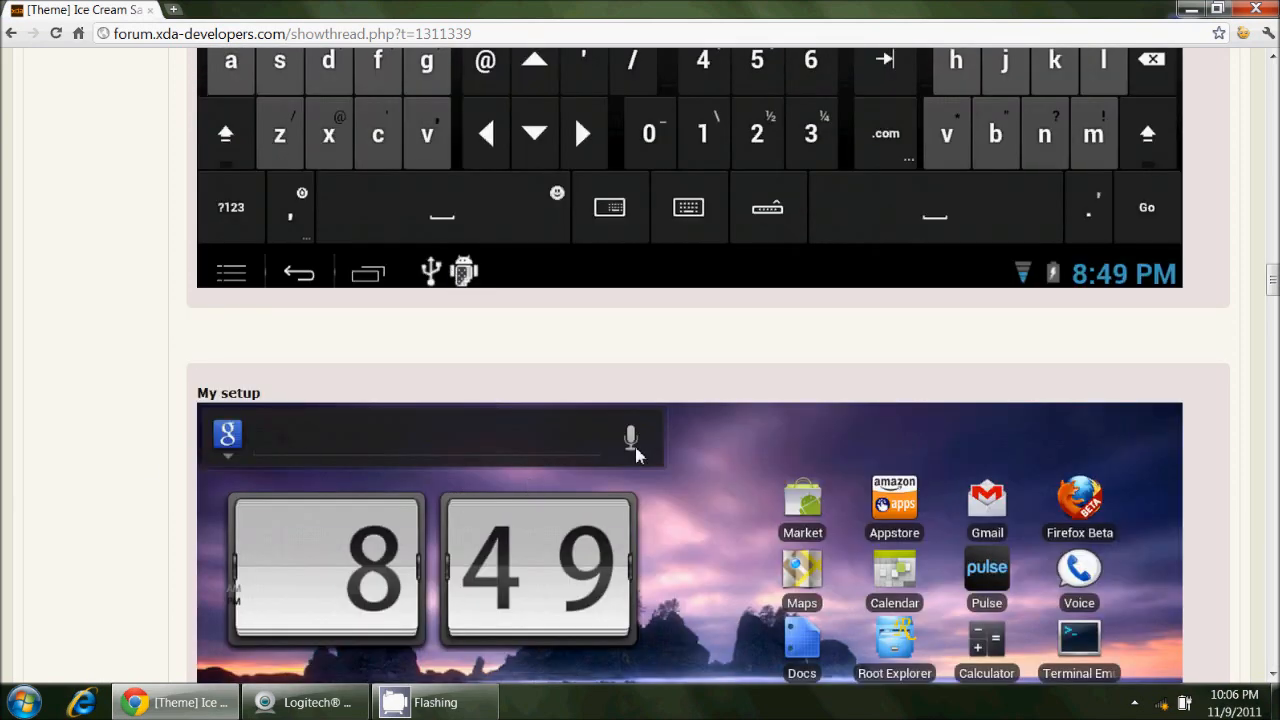
scroll(157, 465, "down", 2)
scroll(157, 465, "down", 2)
scroll(157, 465, "down", 3)
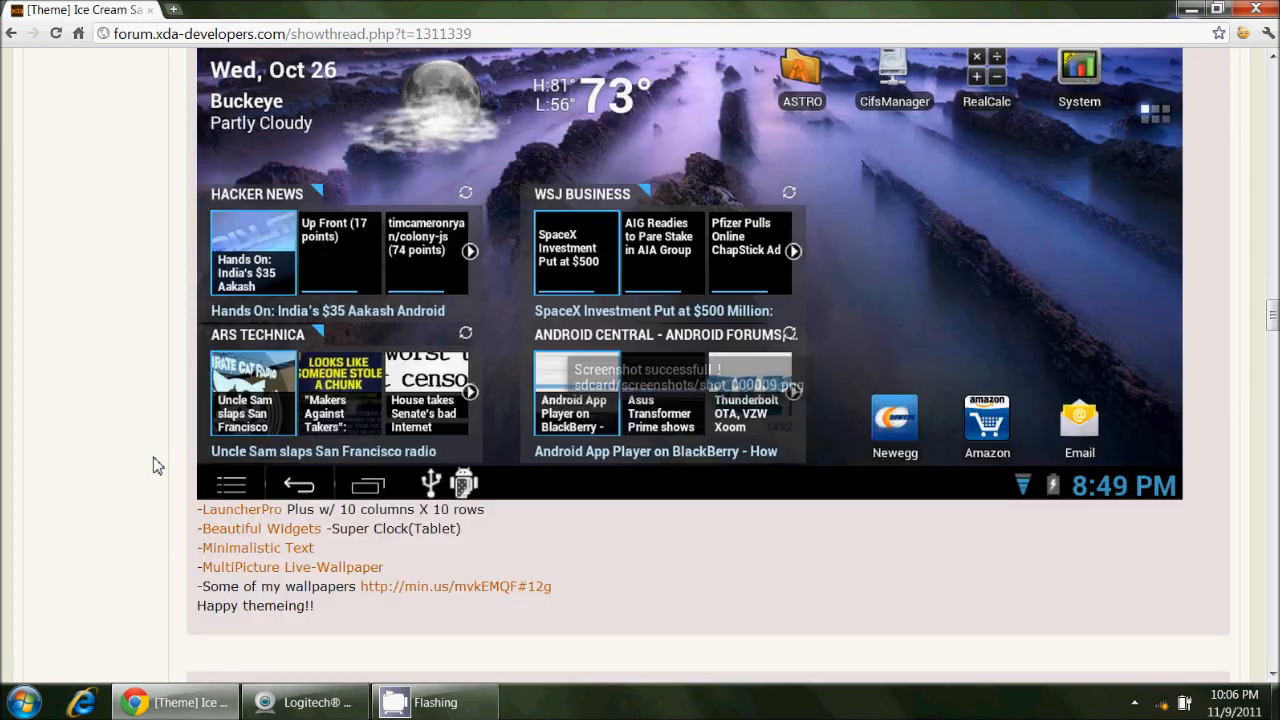
scroll(157, 465, "down", 2)
scroll(157, 465, "down", 2)
scroll(157, 465, "down", 2)
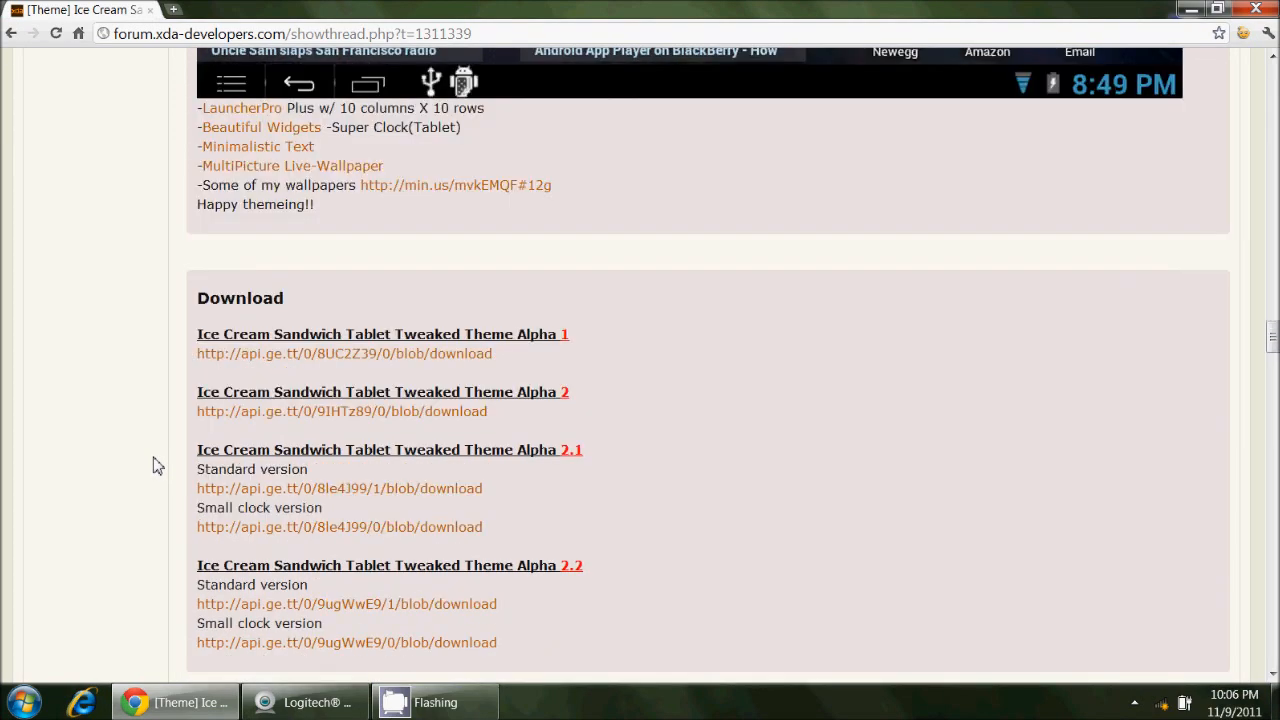
scroll(688, 555, "down", 1)
scroll(680, 543, "down", 1)
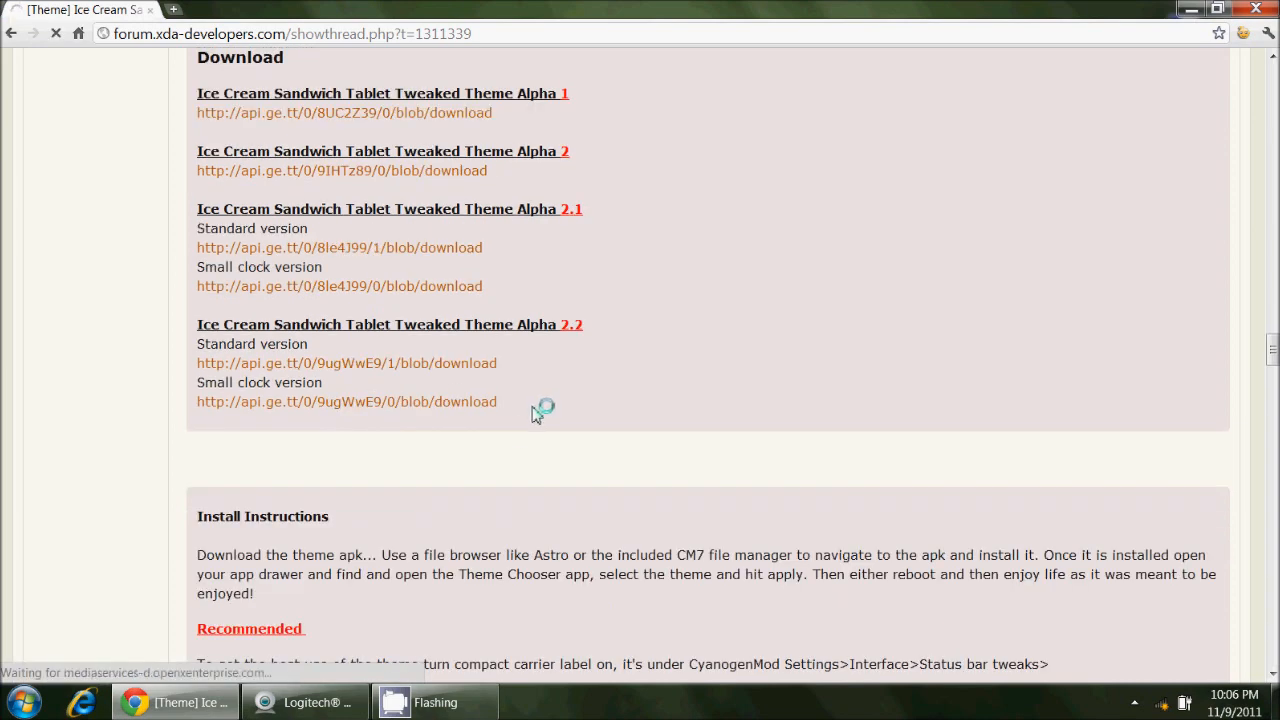
scroll(537, 410, "down", 1)
scroll(512, 437, "up", 2)
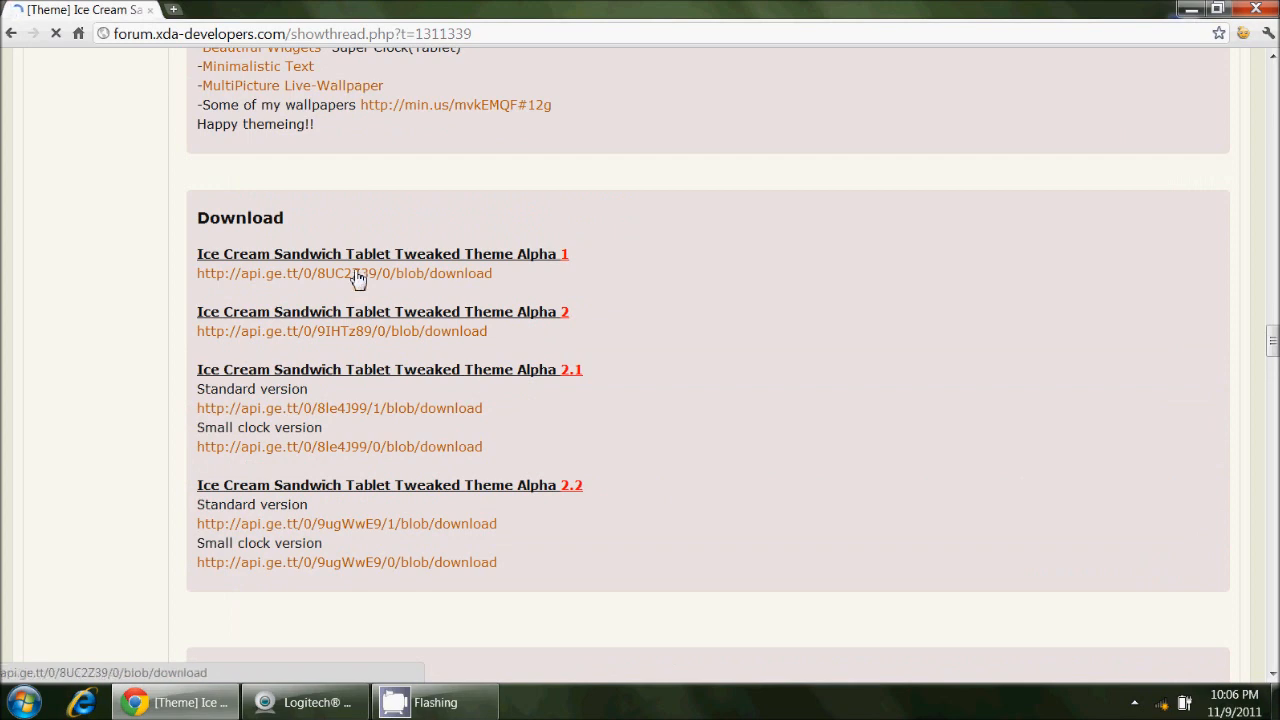
scroll(358, 278, "up", 5)
scroll(466, 320, "up", 5)
scroll(466, 320, "up", 3)
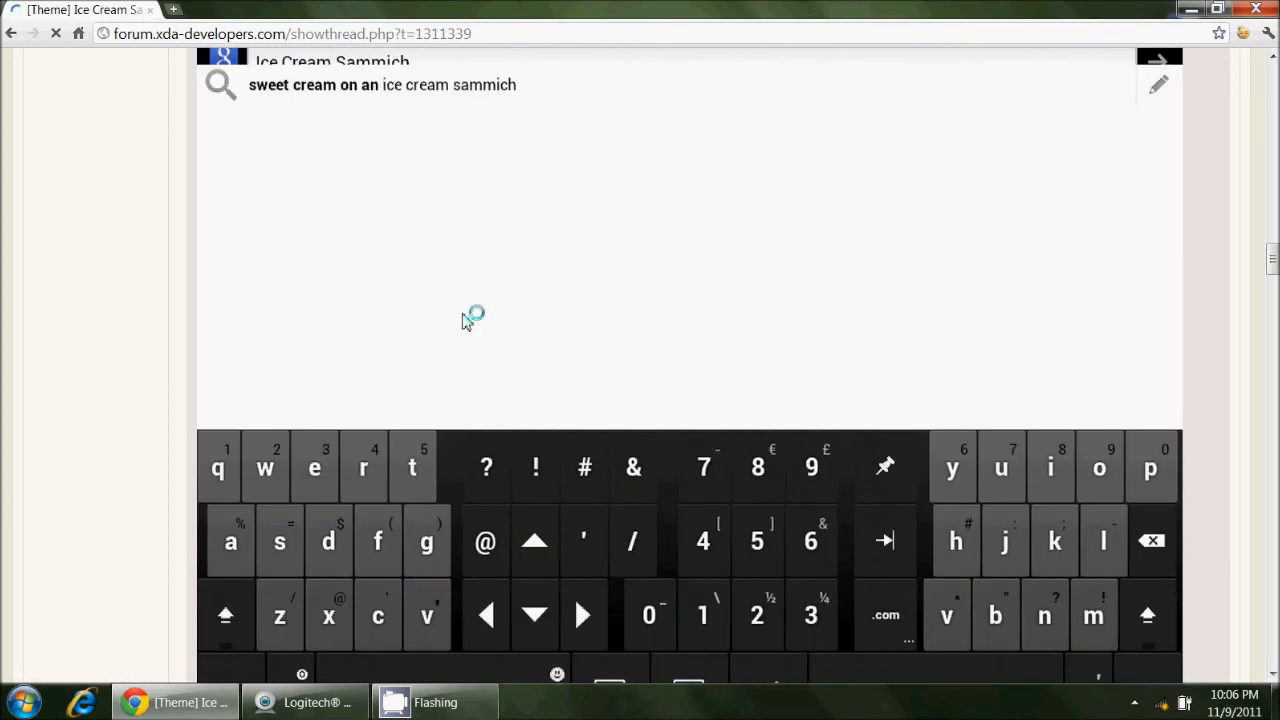
scroll(465, 320, "up", 5)
scroll(465, 307, "up", 4)
scroll(465, 307, "up", 4)
scroll(465, 302, "up", 3)
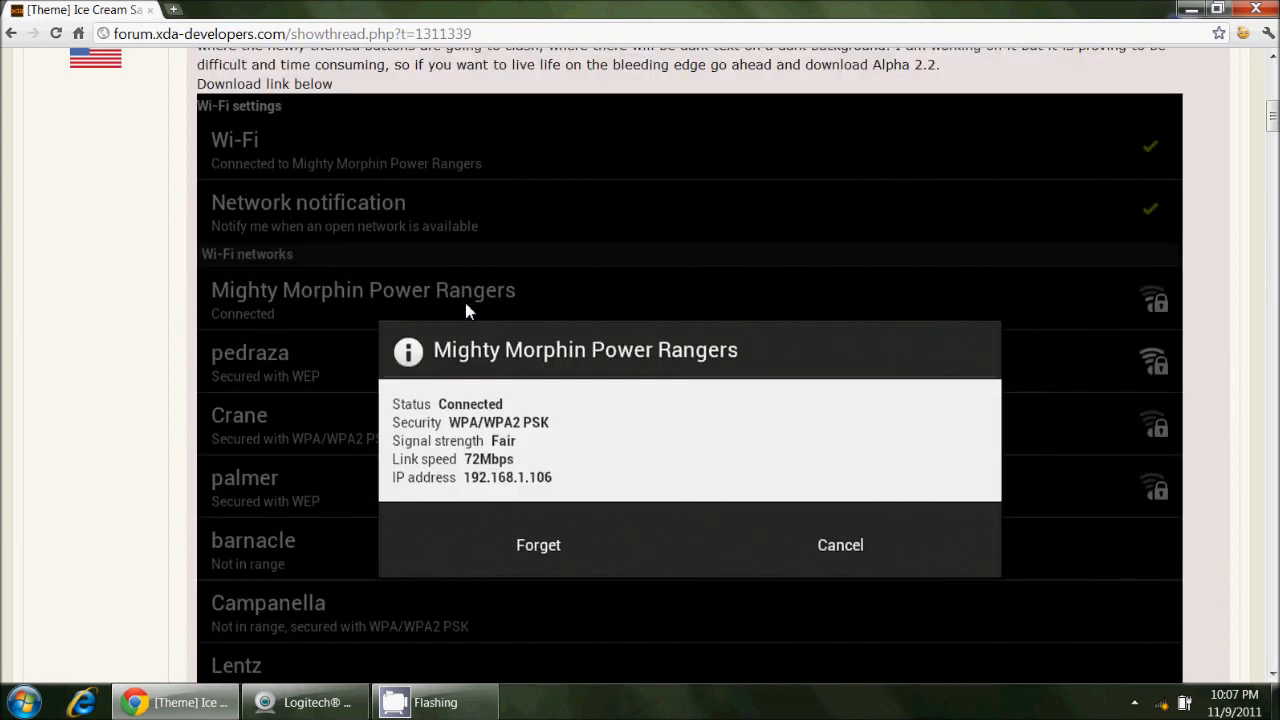
scroll(464, 298, "up", 3)
left_click_drag(1273, 110, 1273, 98)
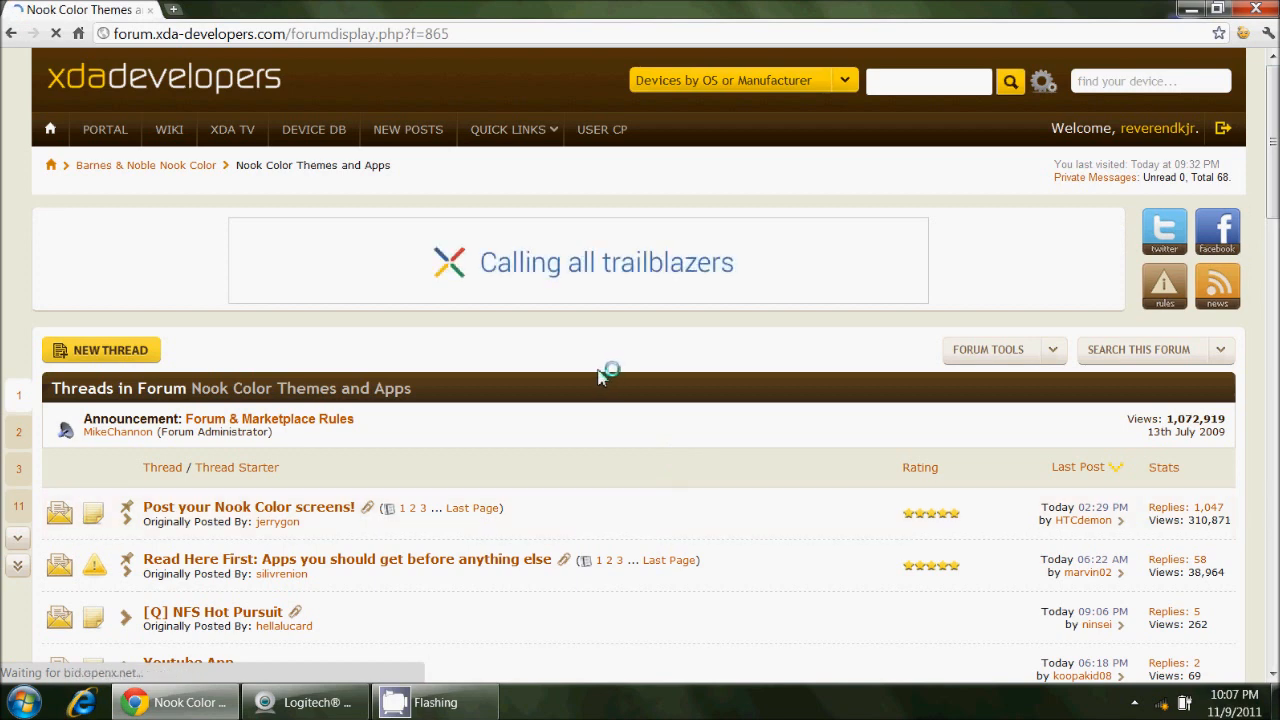
scroll(600, 375, "down", 4)
scroll(600, 375, "down", 2)
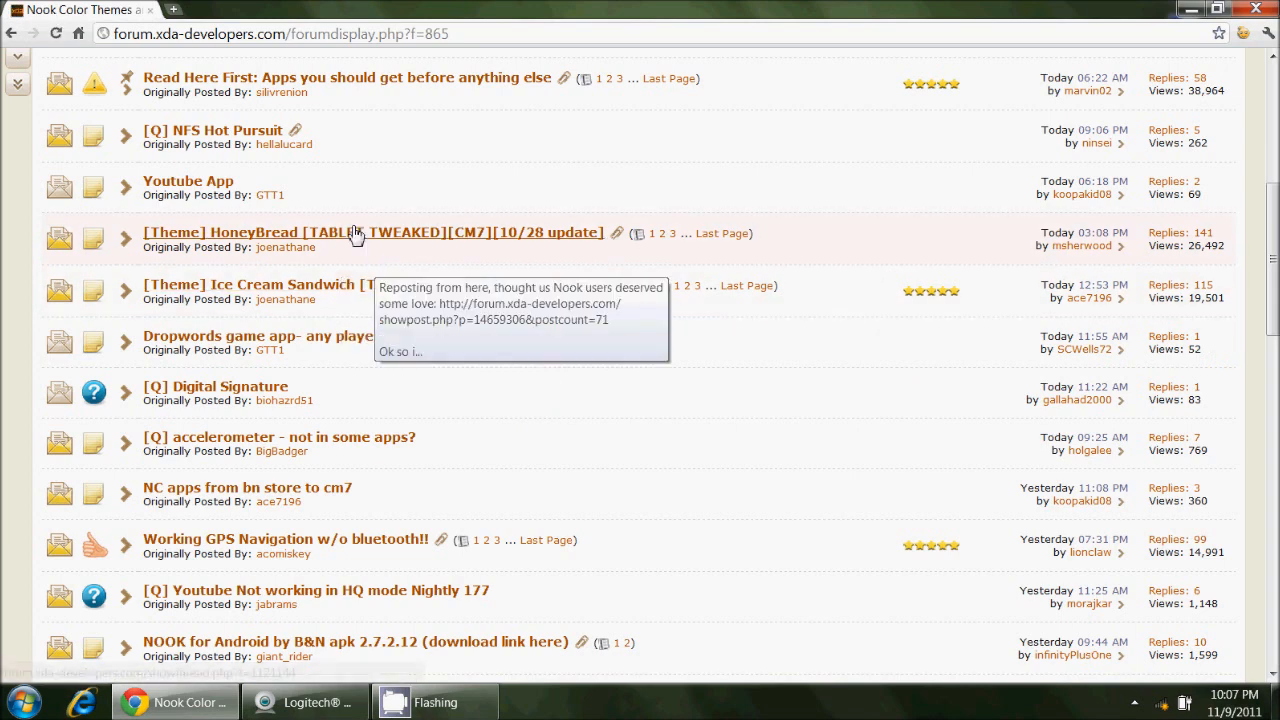
scroll(684, 471, "down", 2)
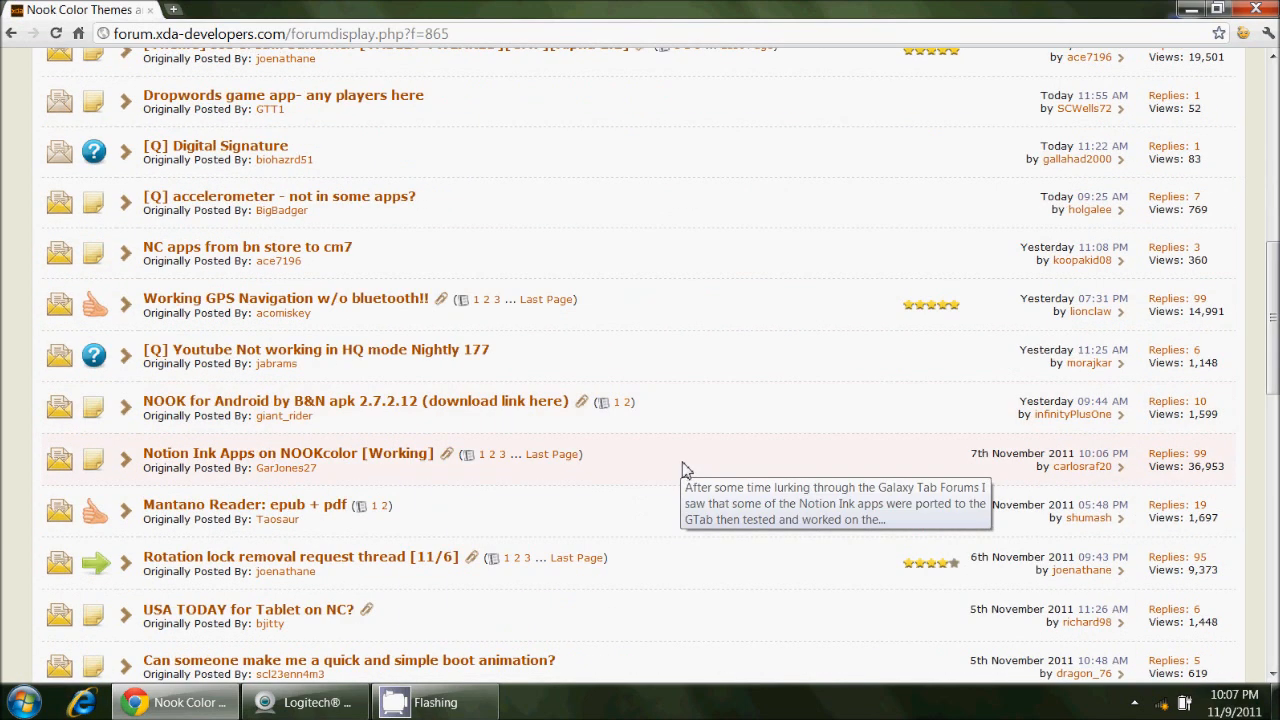
scroll(684, 468, "down", 2)
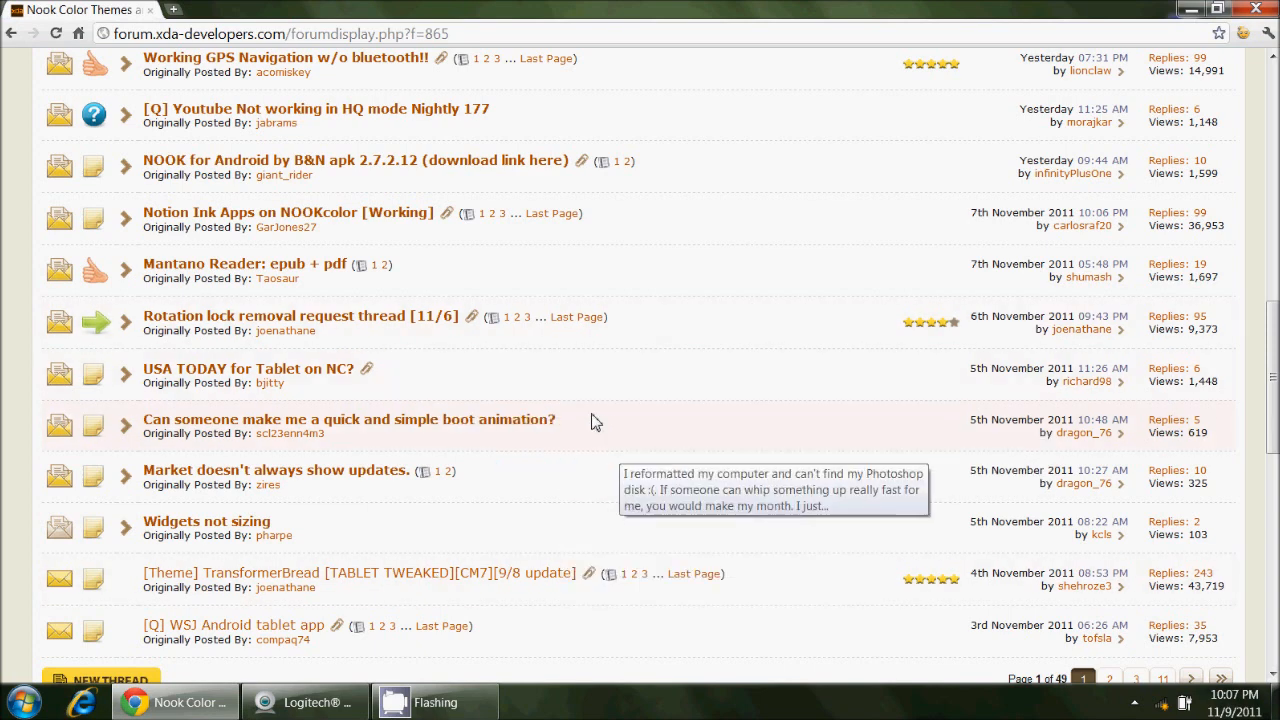
scroll(593, 420, "up", 4)
scroll(593, 420, "up", 3)
scroll(593, 420, "up", 5)
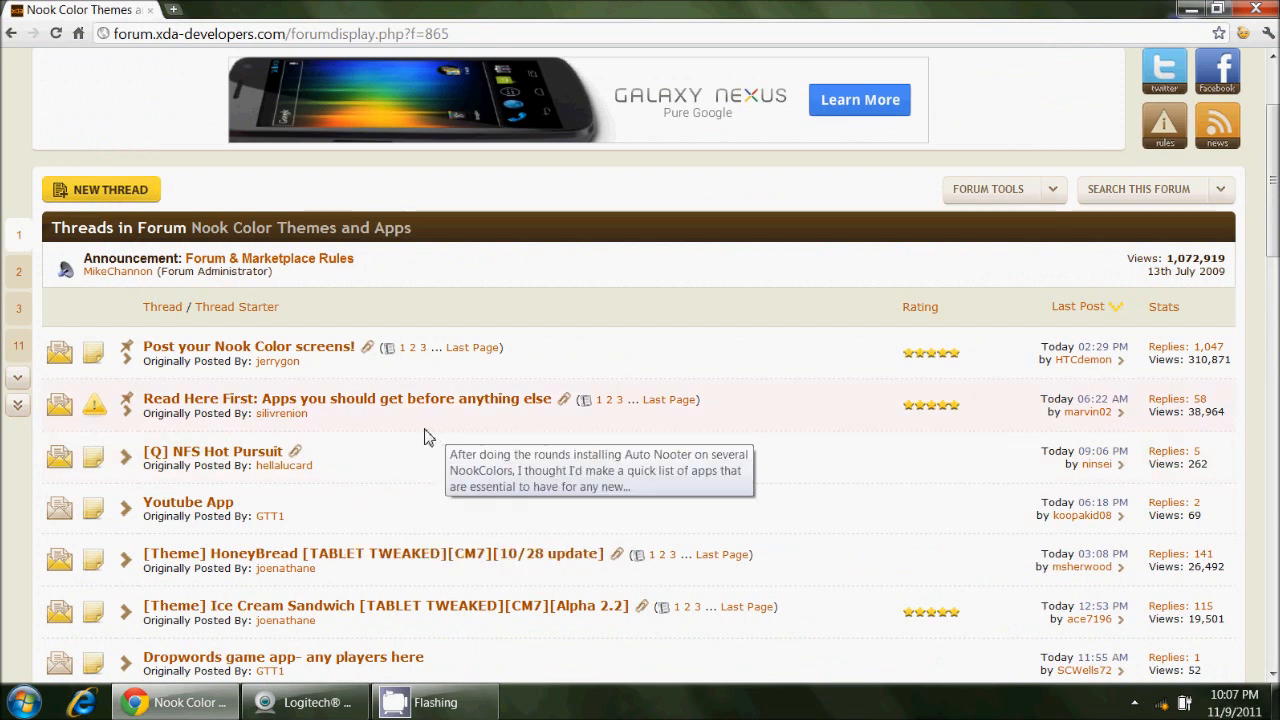
scroll(424, 436, "up", 2)
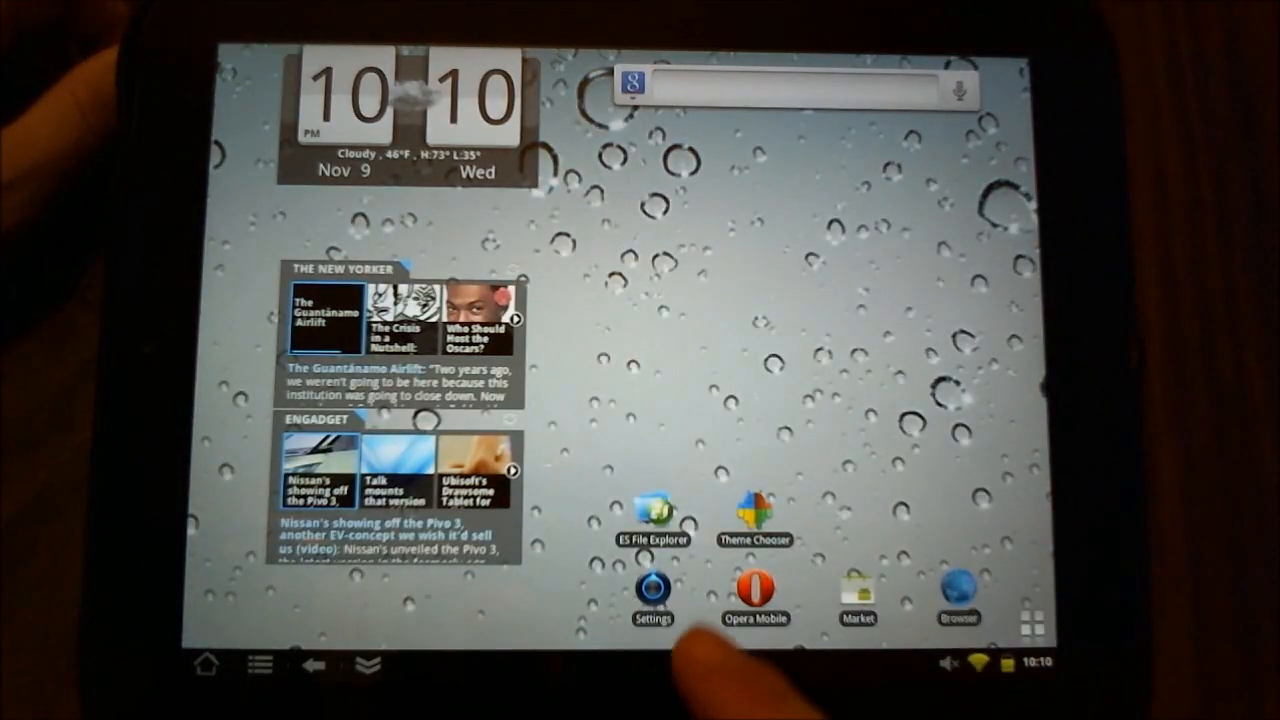
Step: In Settings > Applications, enable Unknown sources and accept the warning
left_click(653, 590)
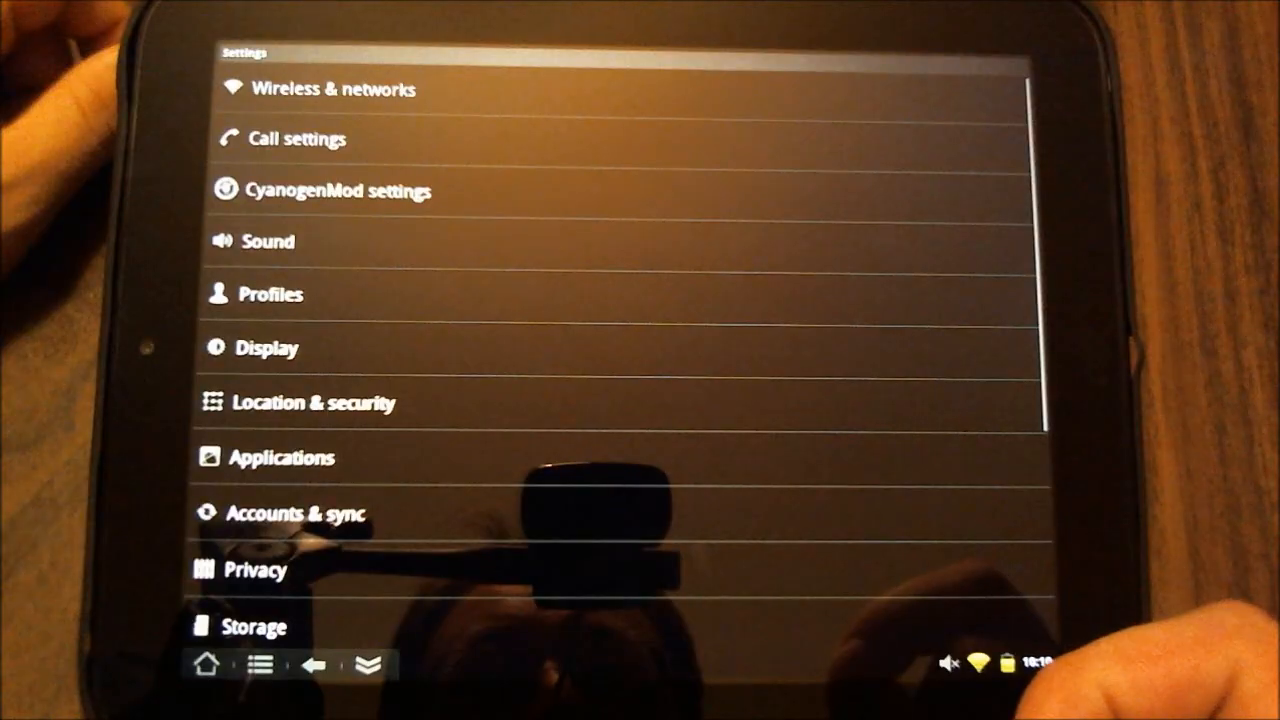
left_click(960, 462)
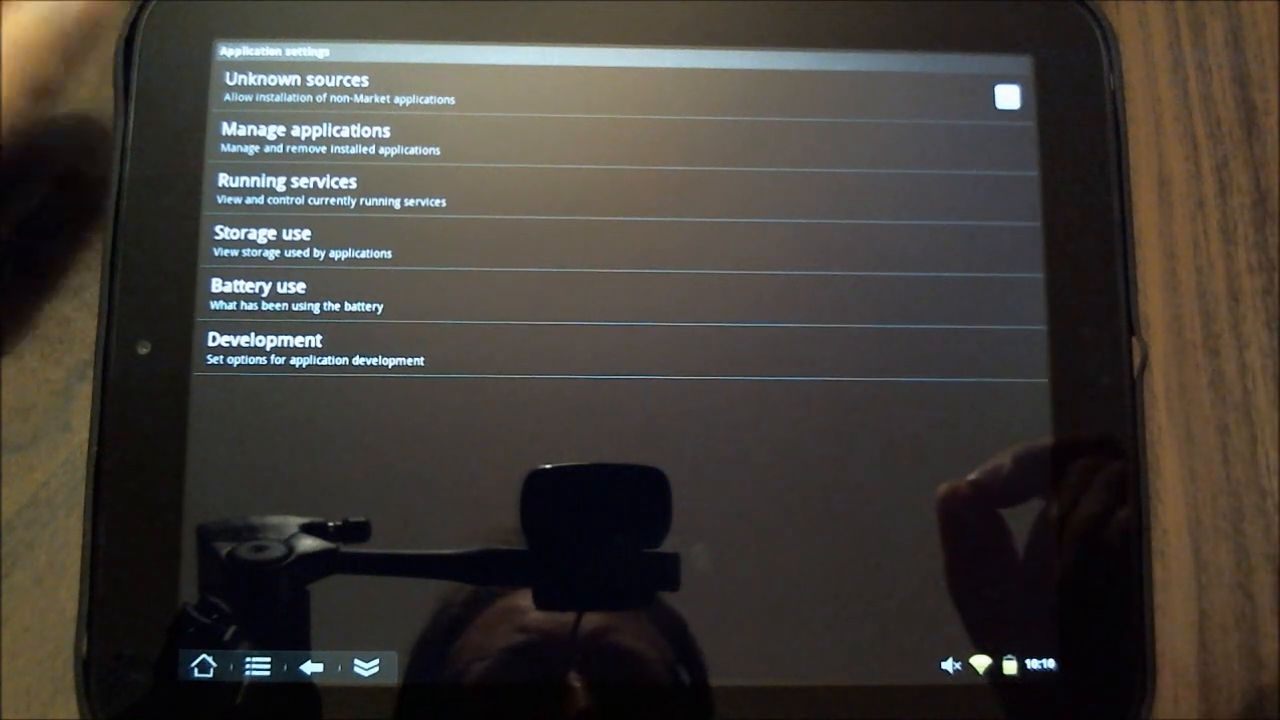
left_click(1006, 95)
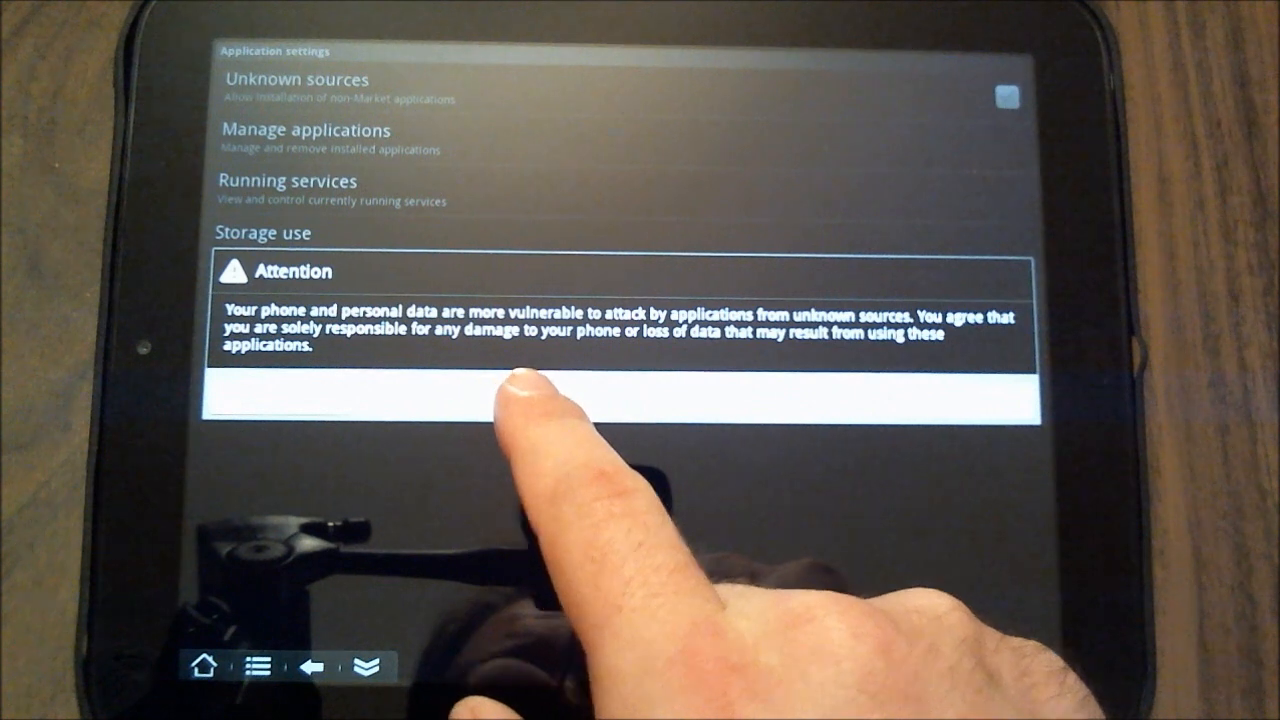
left_click(520, 395)
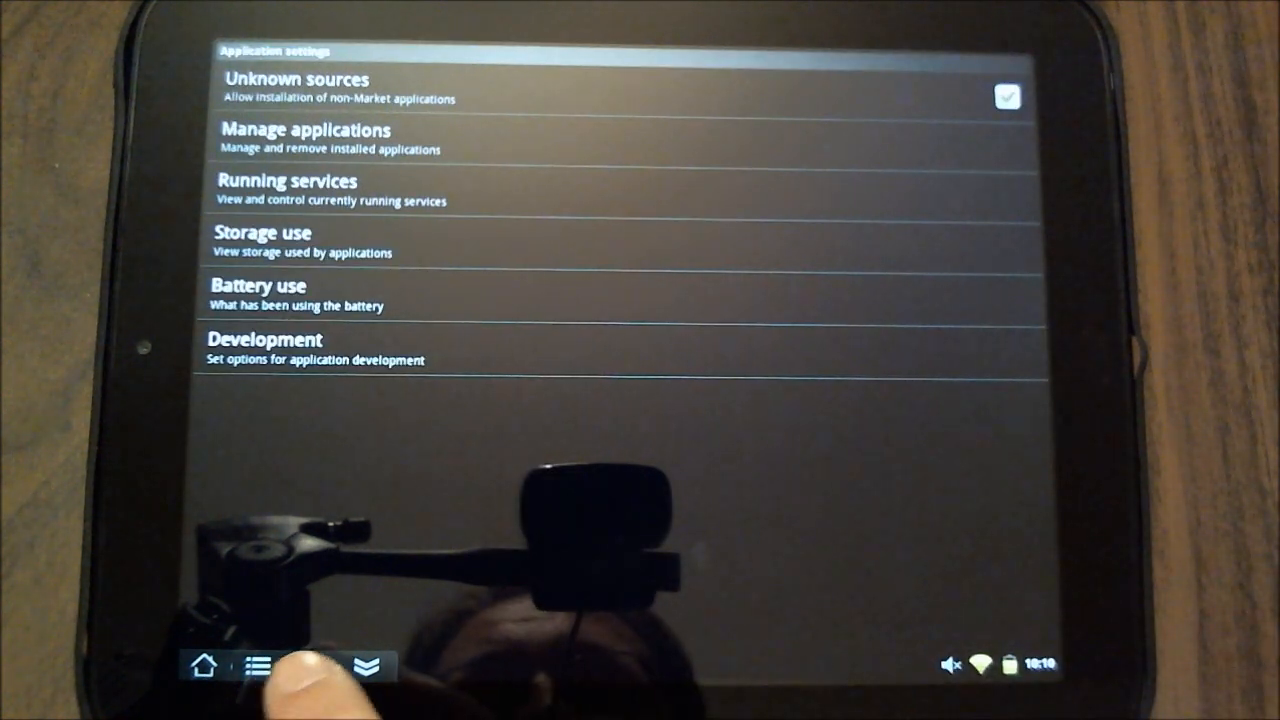
Step: Back out of Settings to the home screen and launch the file explorer
left_click(308, 666)
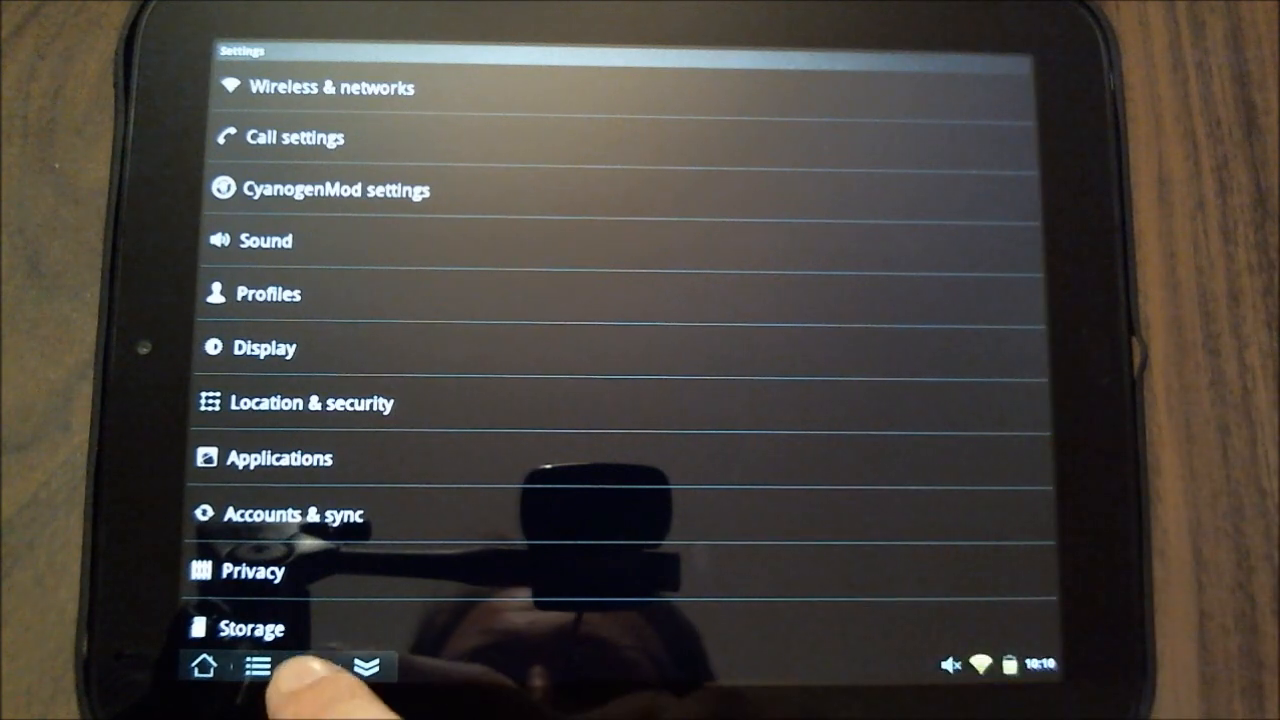
left_click(308, 668)
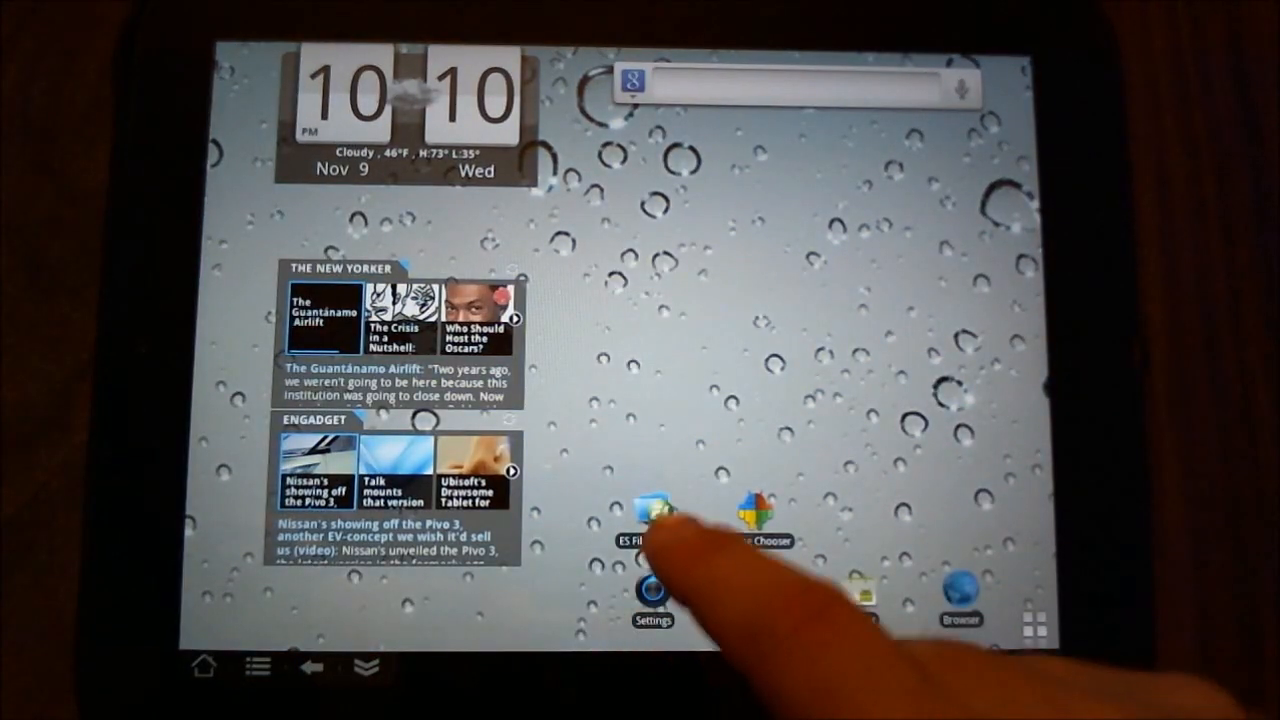
left_click(652, 512)
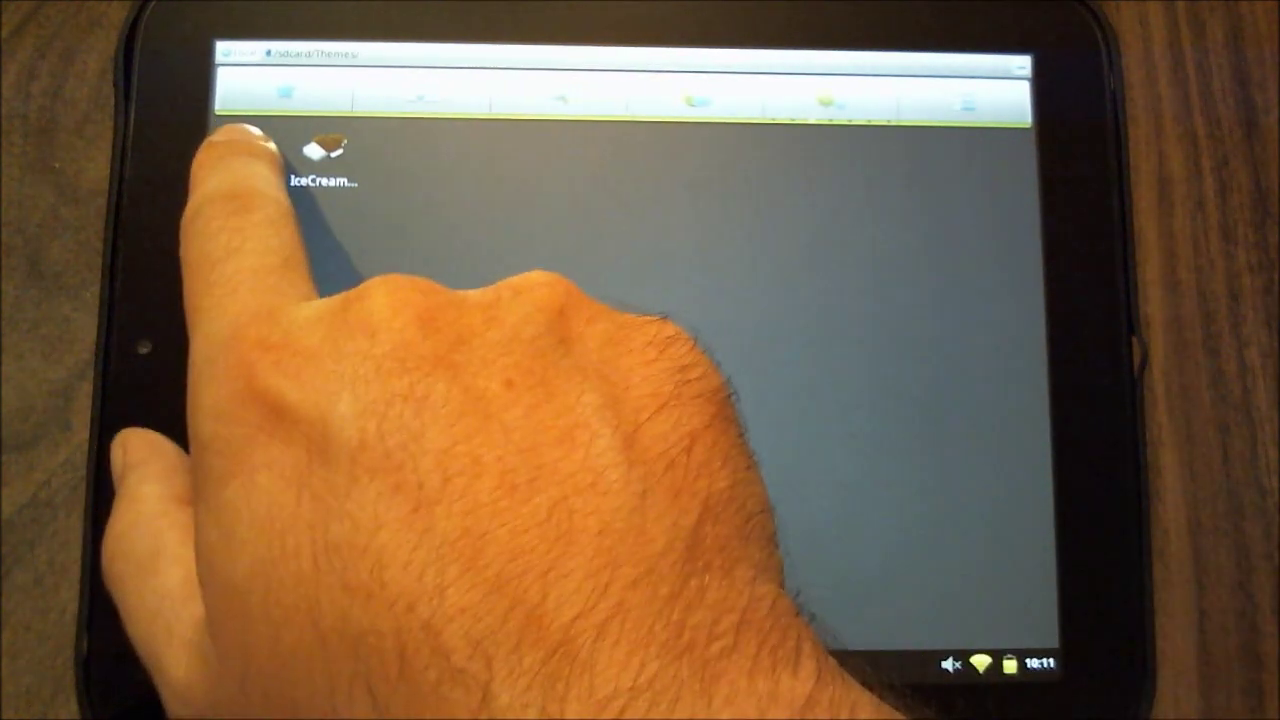
Step: Open the Honeybread APK from /sdcard/Themes with the package installer
left_click(248, 155)
left_click(660, 626)
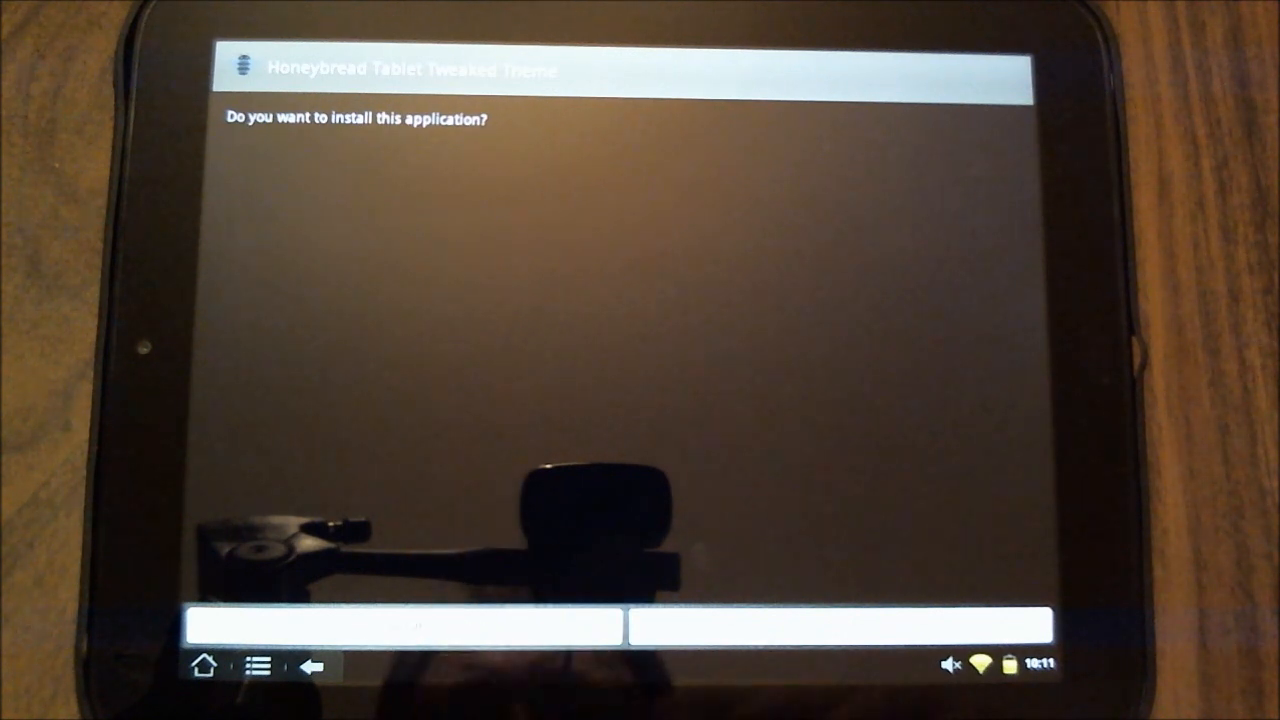
Step: Install the Honeybread theme, then the Ice Cream Sandwich theme, and finish back at the files
left_click(404, 626)
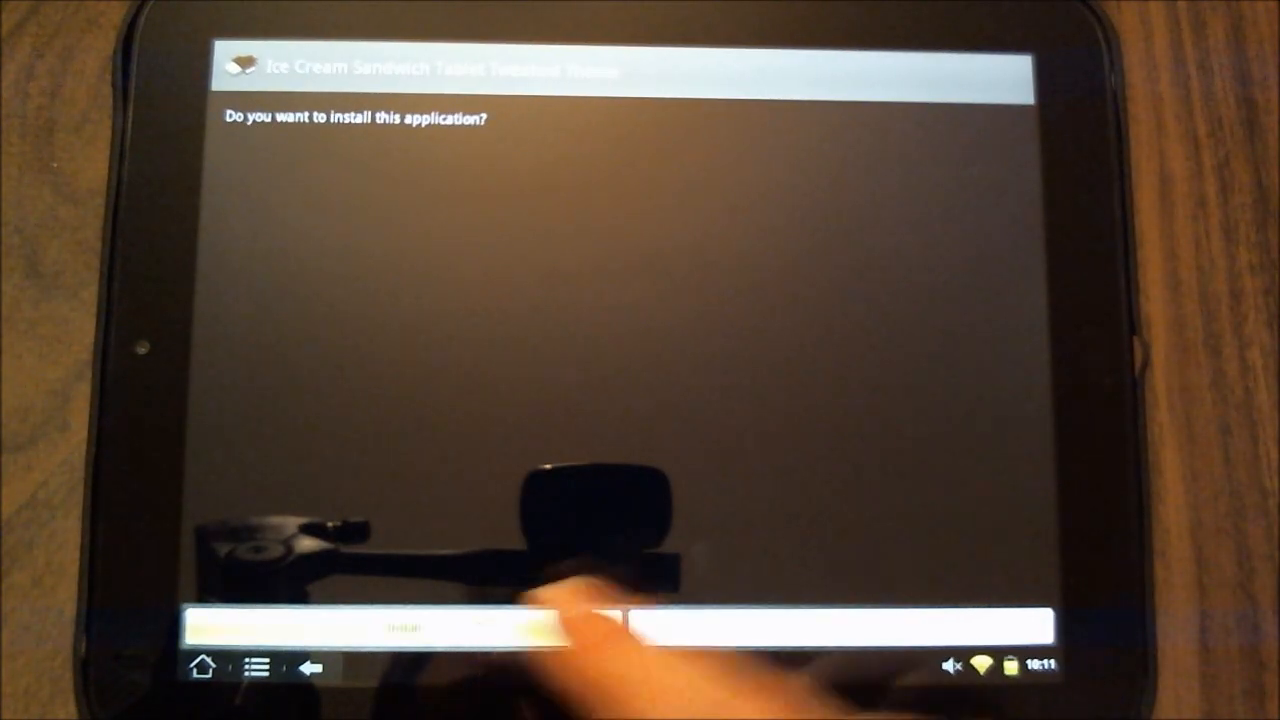
left_click(405, 626)
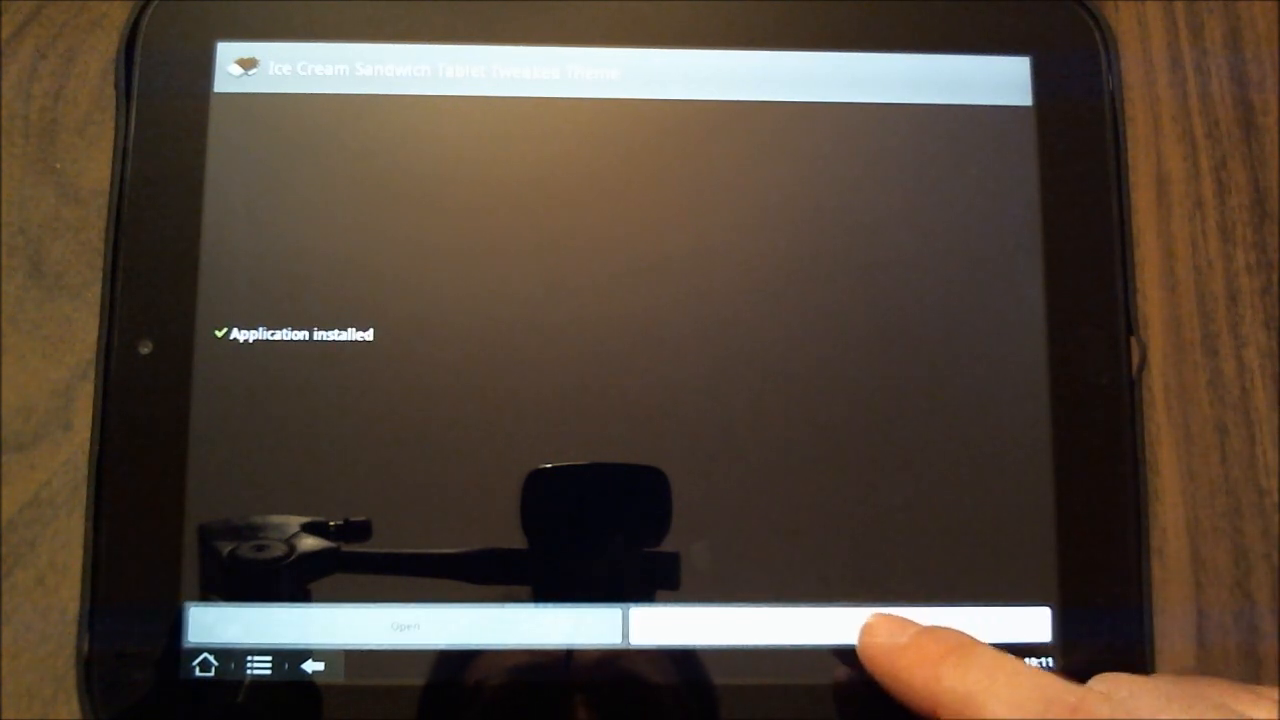
left_click(890, 626)
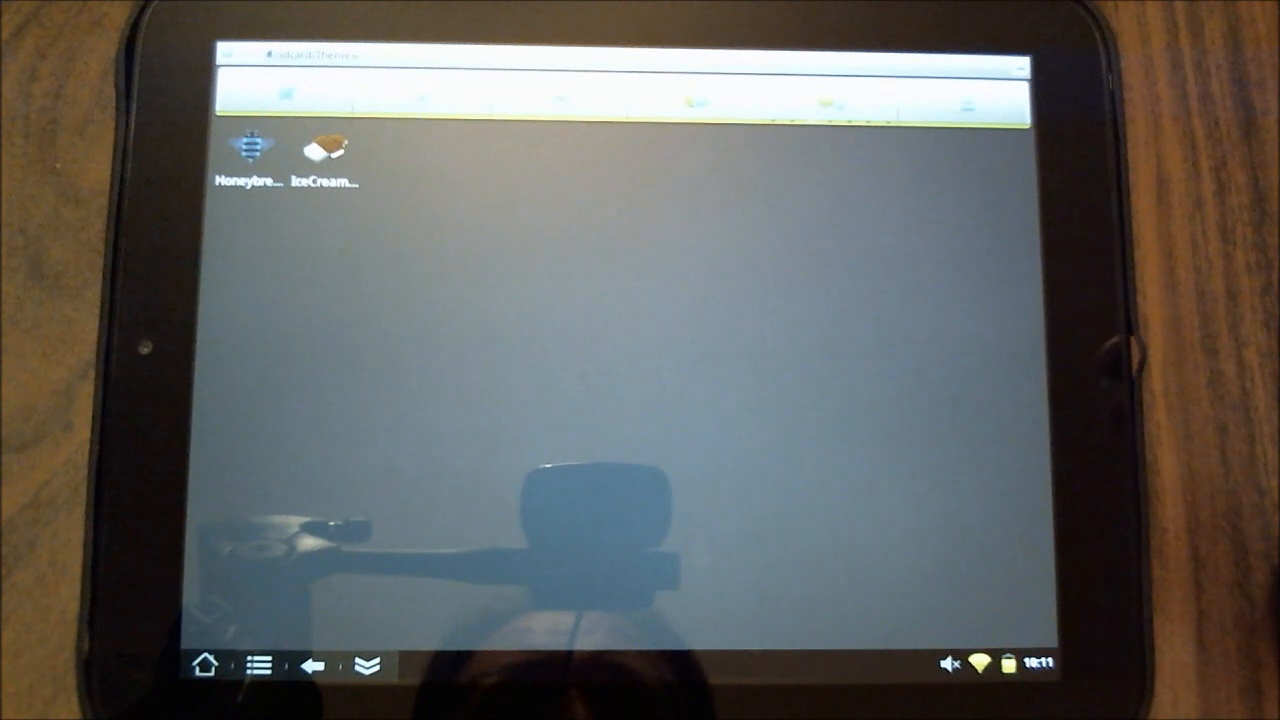
Step: Go home, browse the app drawer, and return to the home screen
left_click(205, 664)
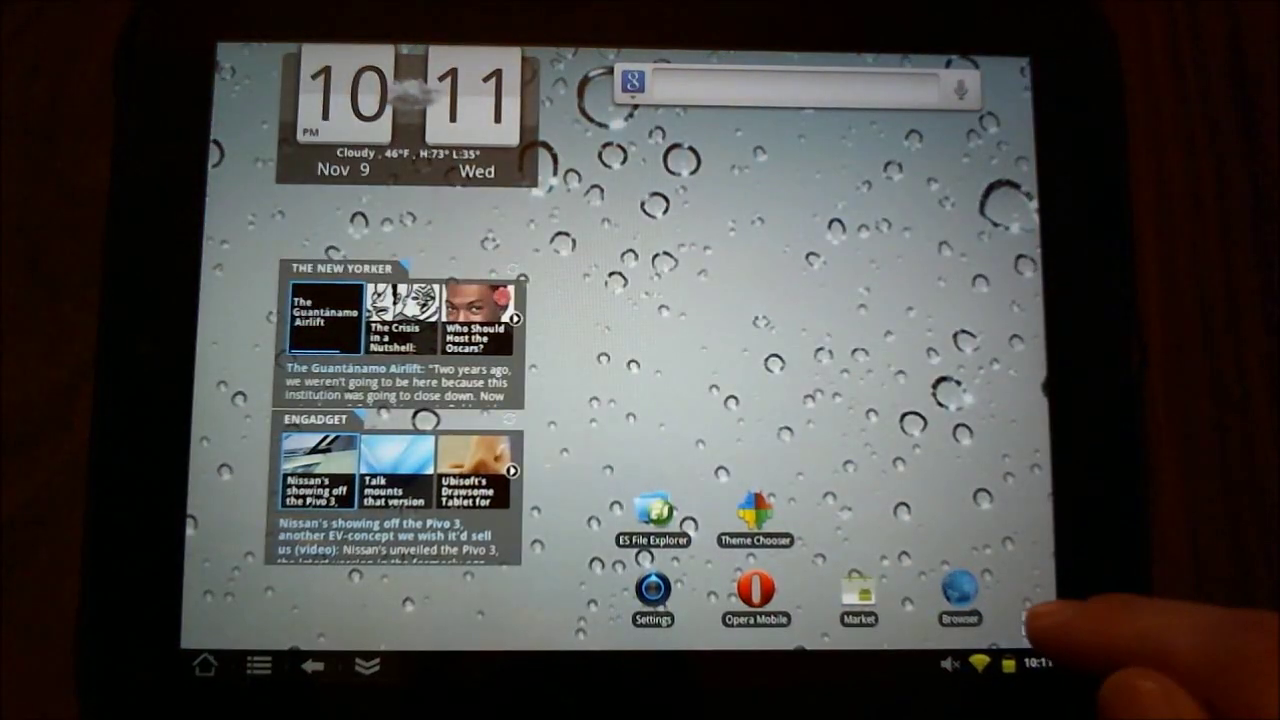
left_click(1035, 622)
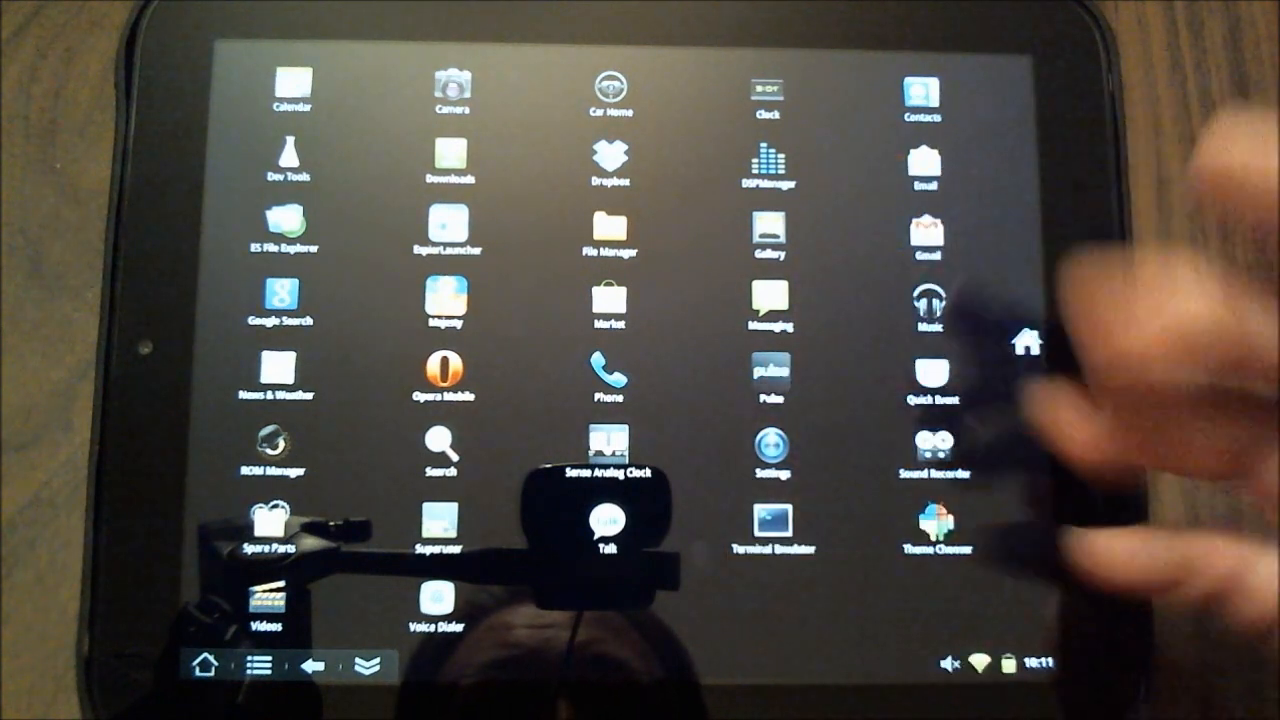
scroll(950, 300, "up", 2)
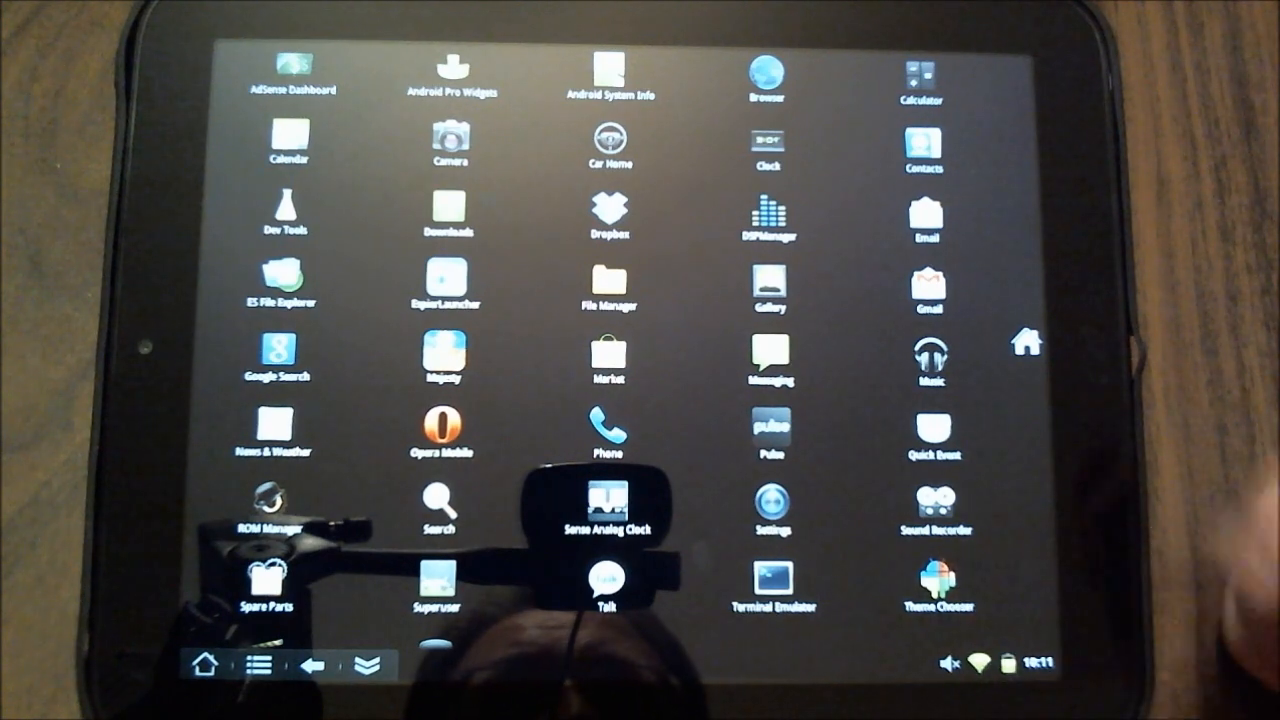
left_click(1025, 343)
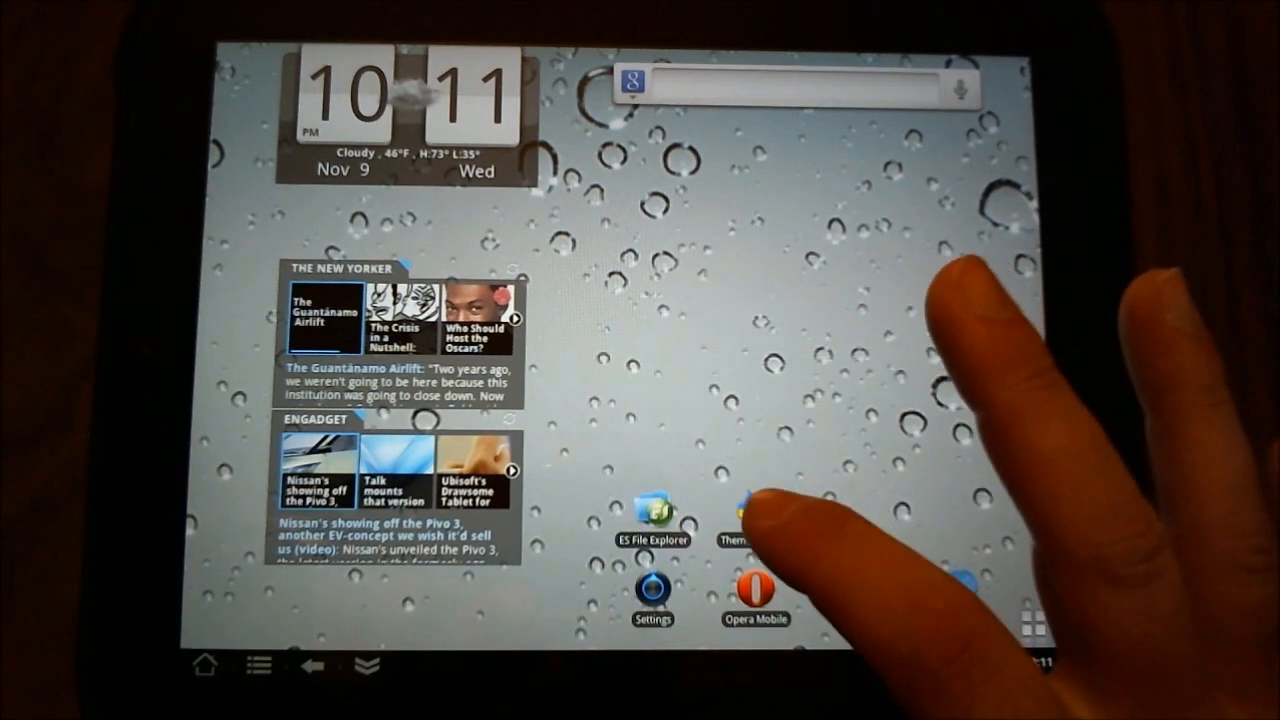
Step: In Theme Chooser, browse the themes and settle on Honeybread Tablet Tweaked
left_click(740, 520)
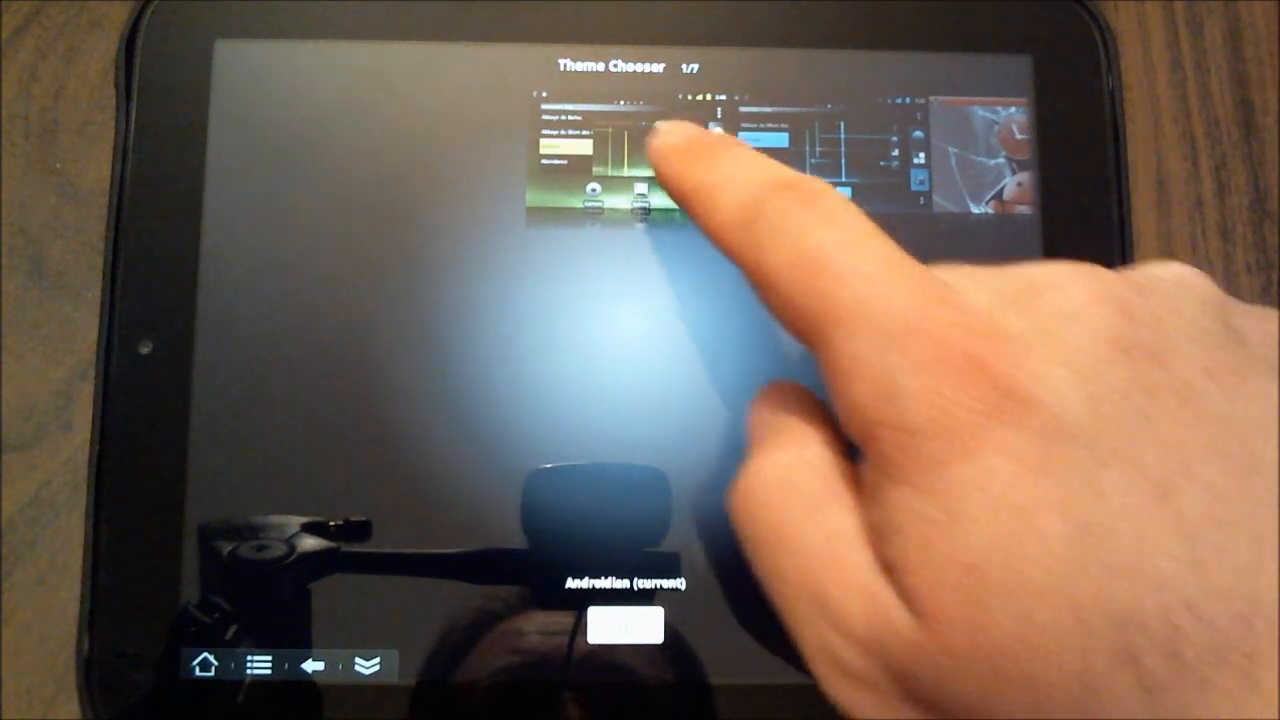
left_click_drag(943, 140, 700, 140)
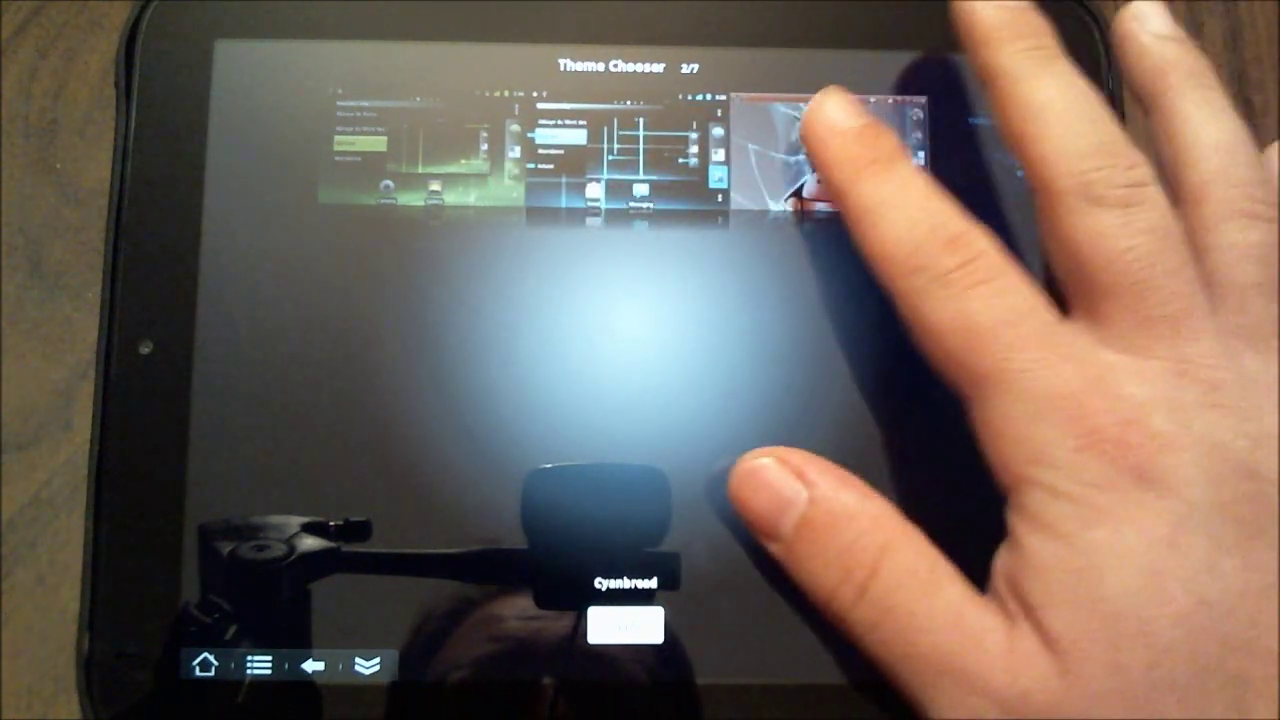
left_click_drag(900, 150, 350, 150)
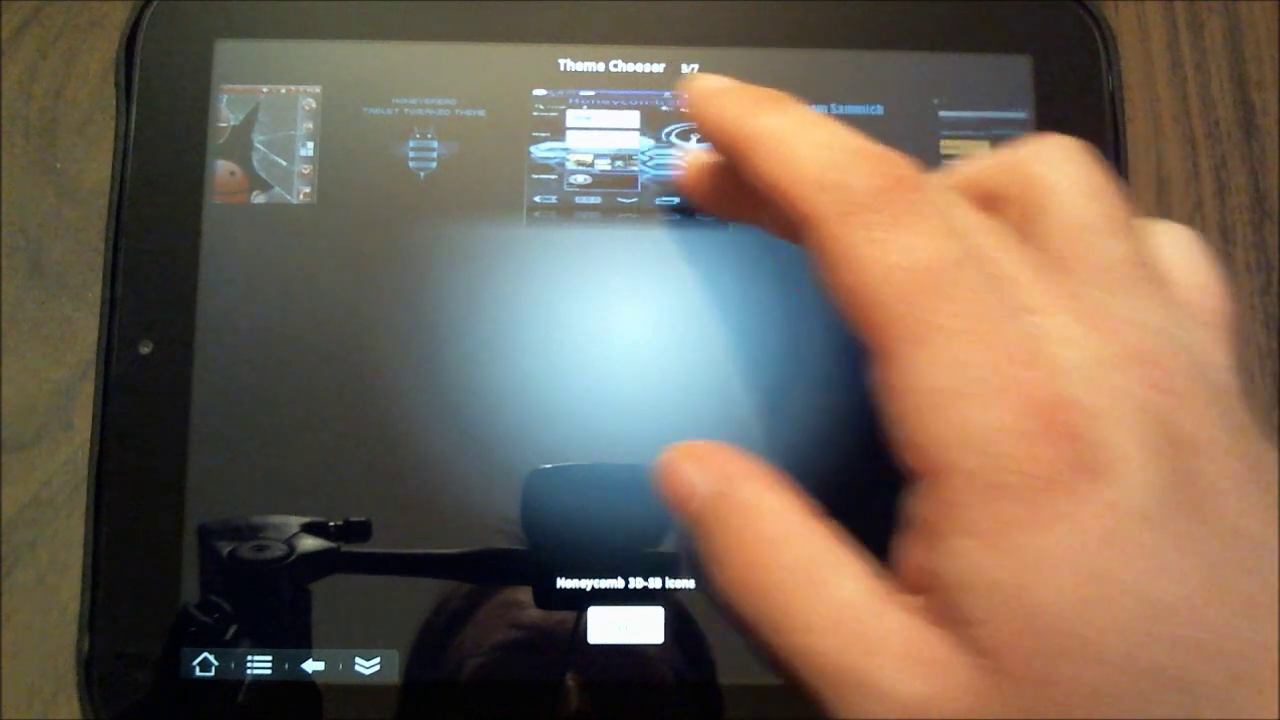
left_click_drag(700, 130, 900, 140)
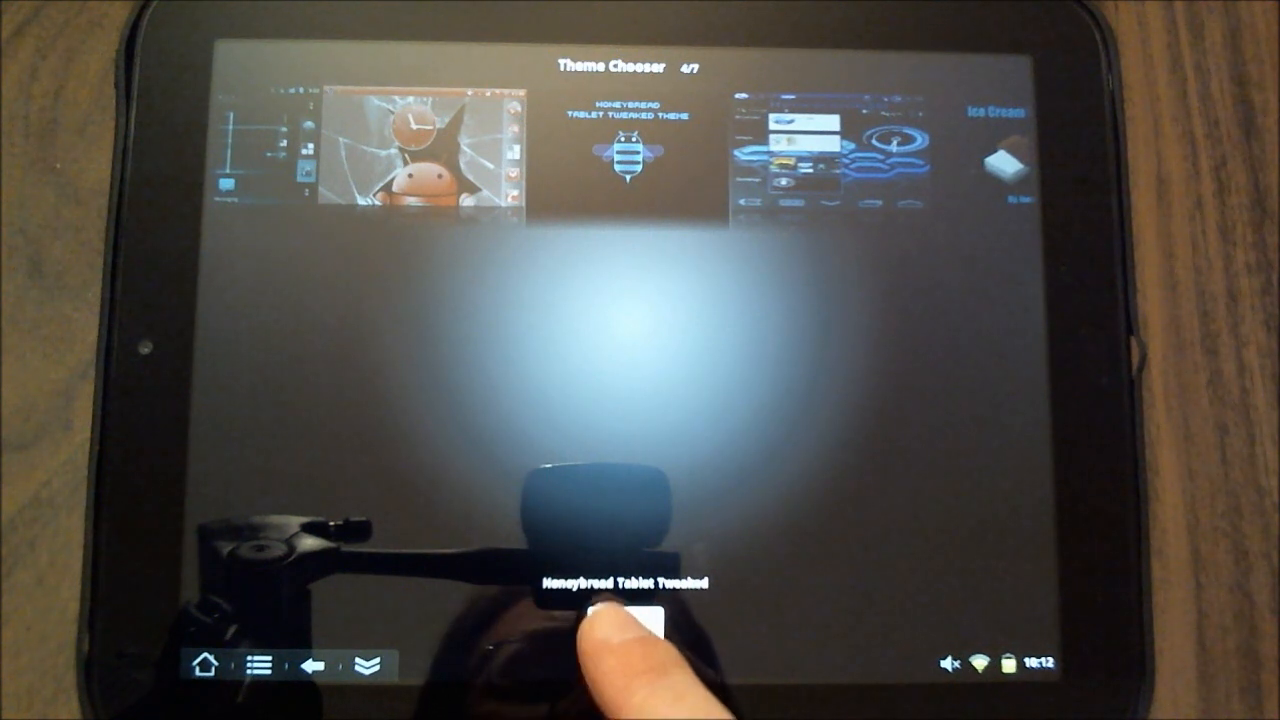
Step: Apply Honeybread Tablet Tweaked, accepting the screen-size assets warning
left_click(625, 625)
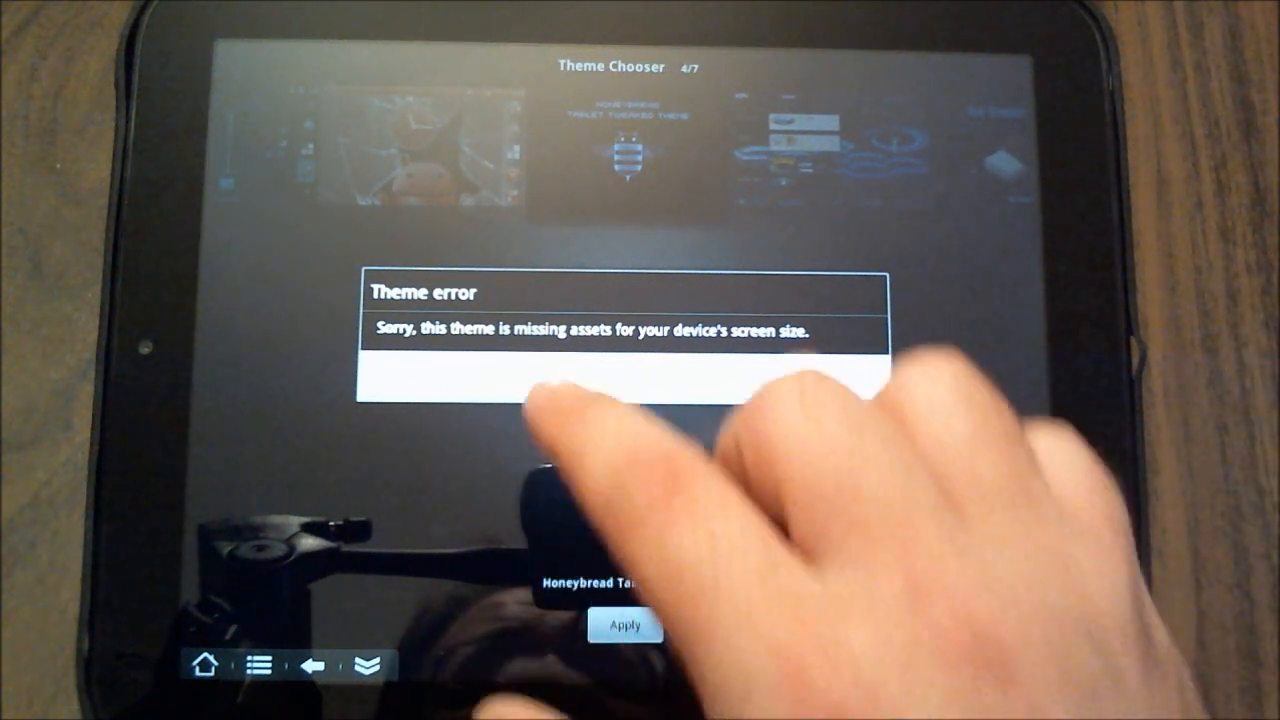
left_click(560, 378)
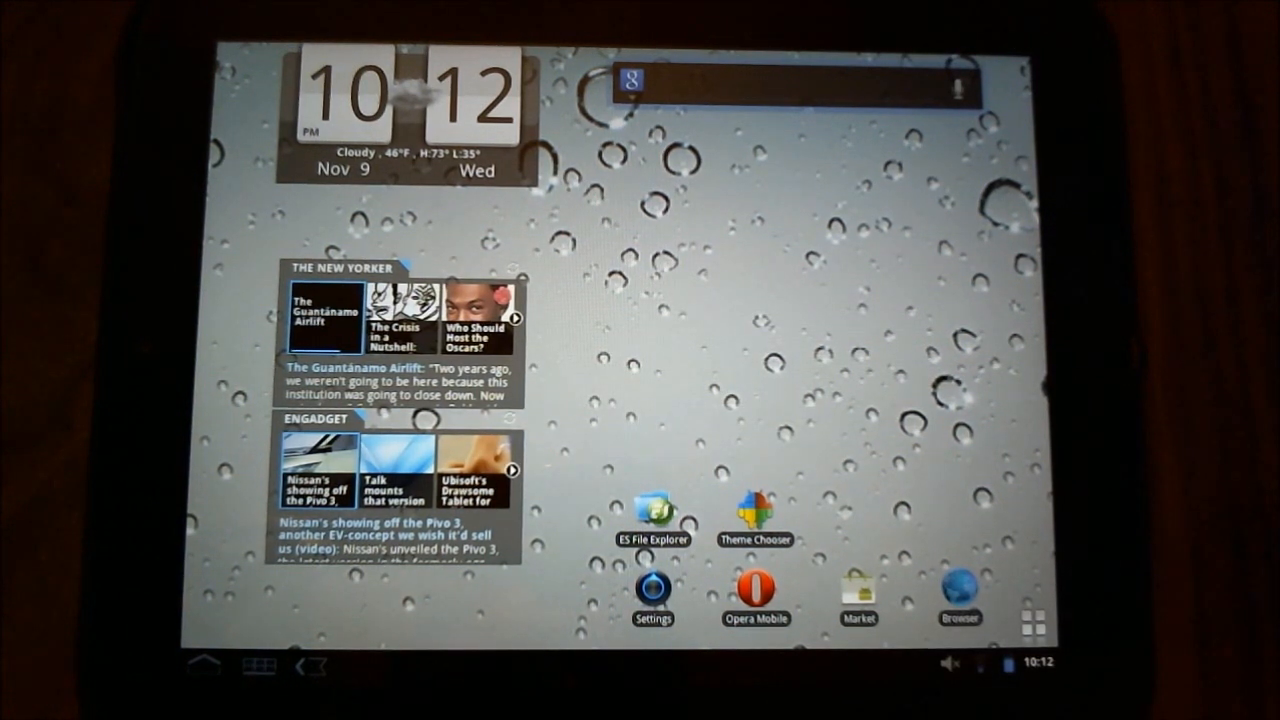
left_click(1030, 662)
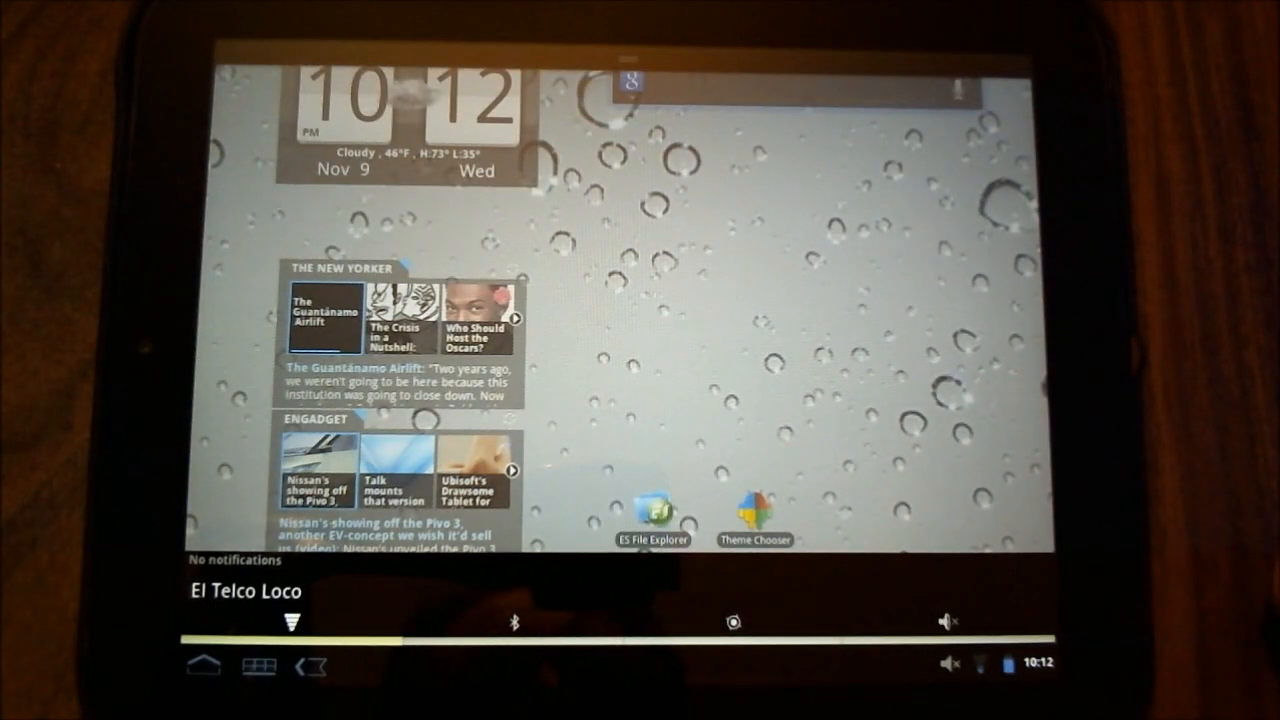
left_click(929, 343)
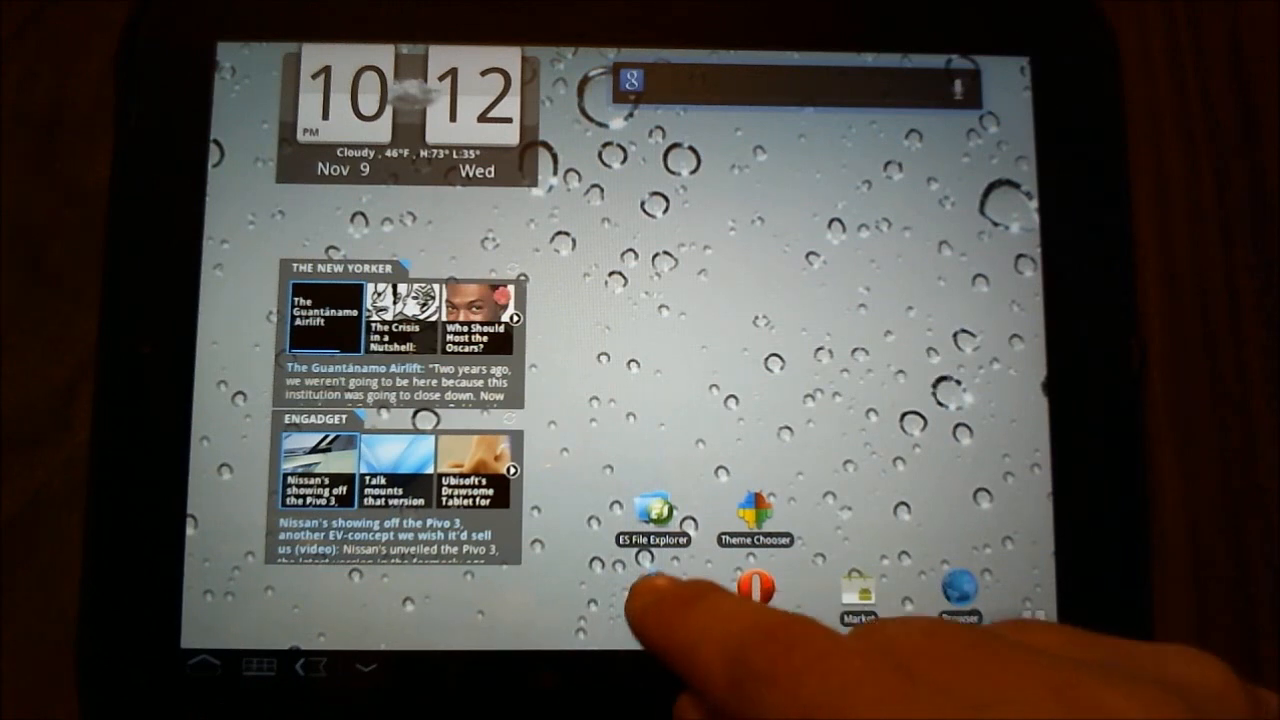
left_click(653, 590)
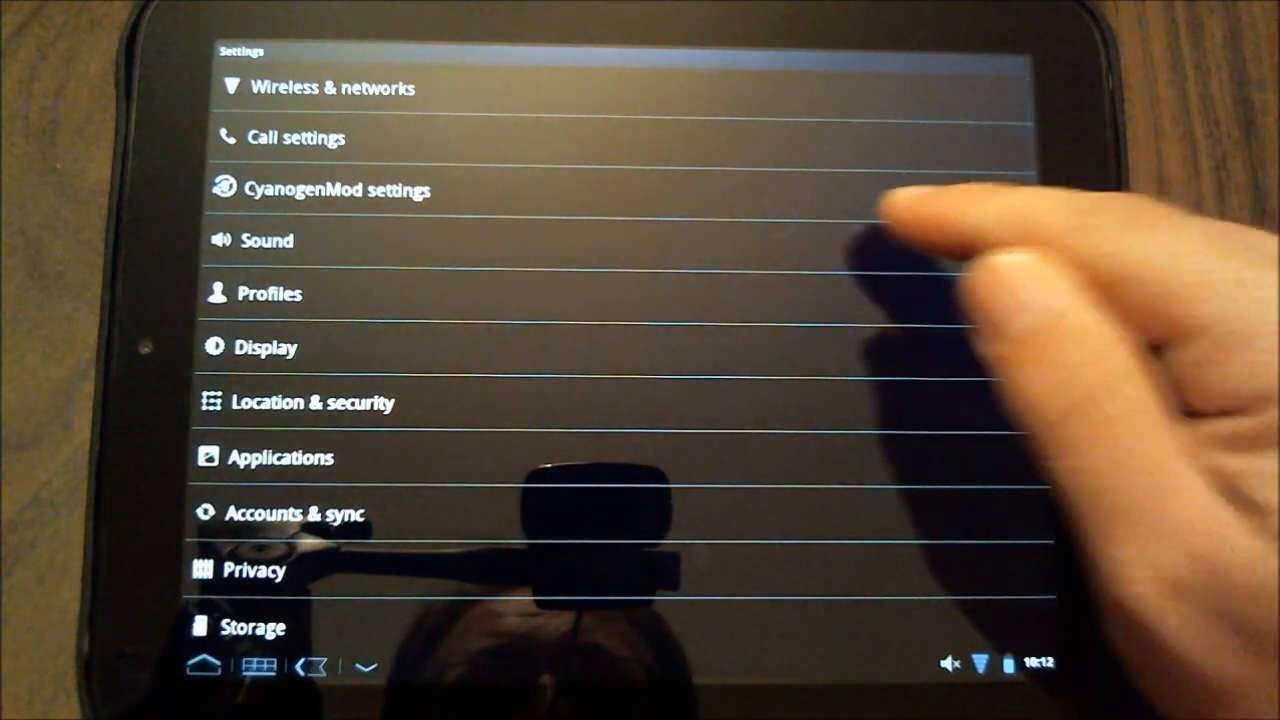
Step: Go into CyanogenMod settings > Tablet tweaks
left_click(900, 190)
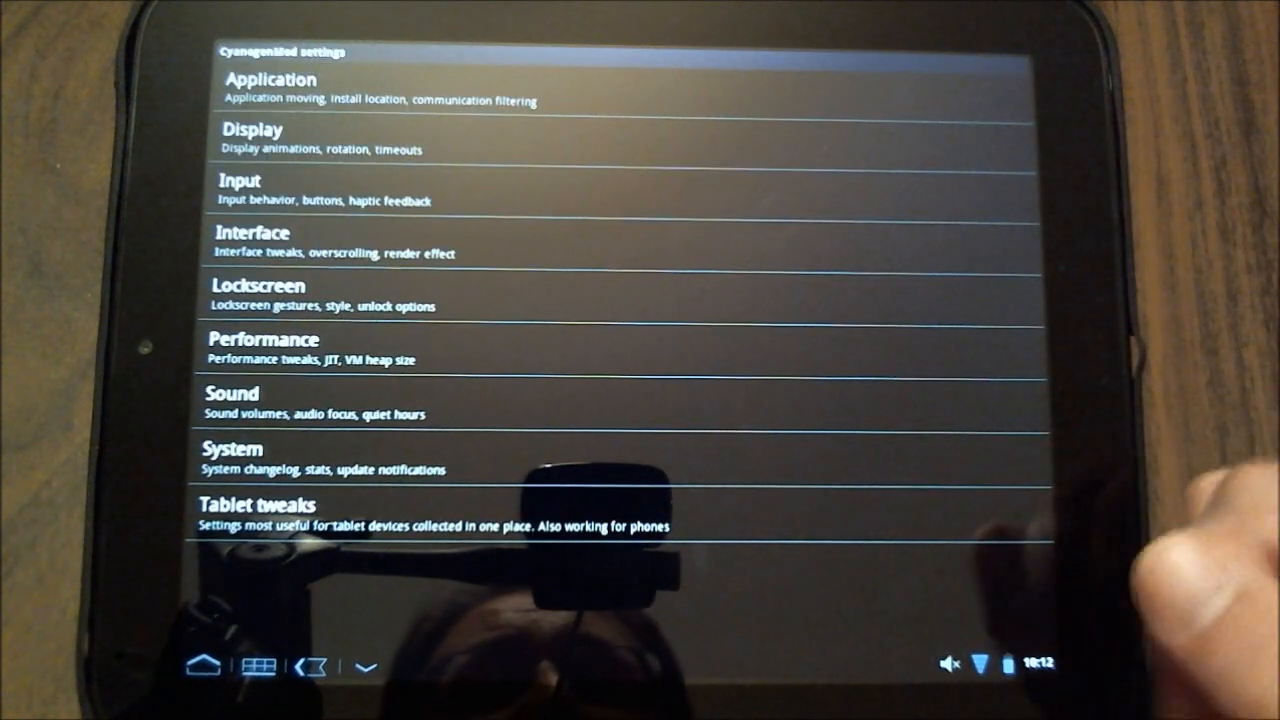
left_click(900, 515)
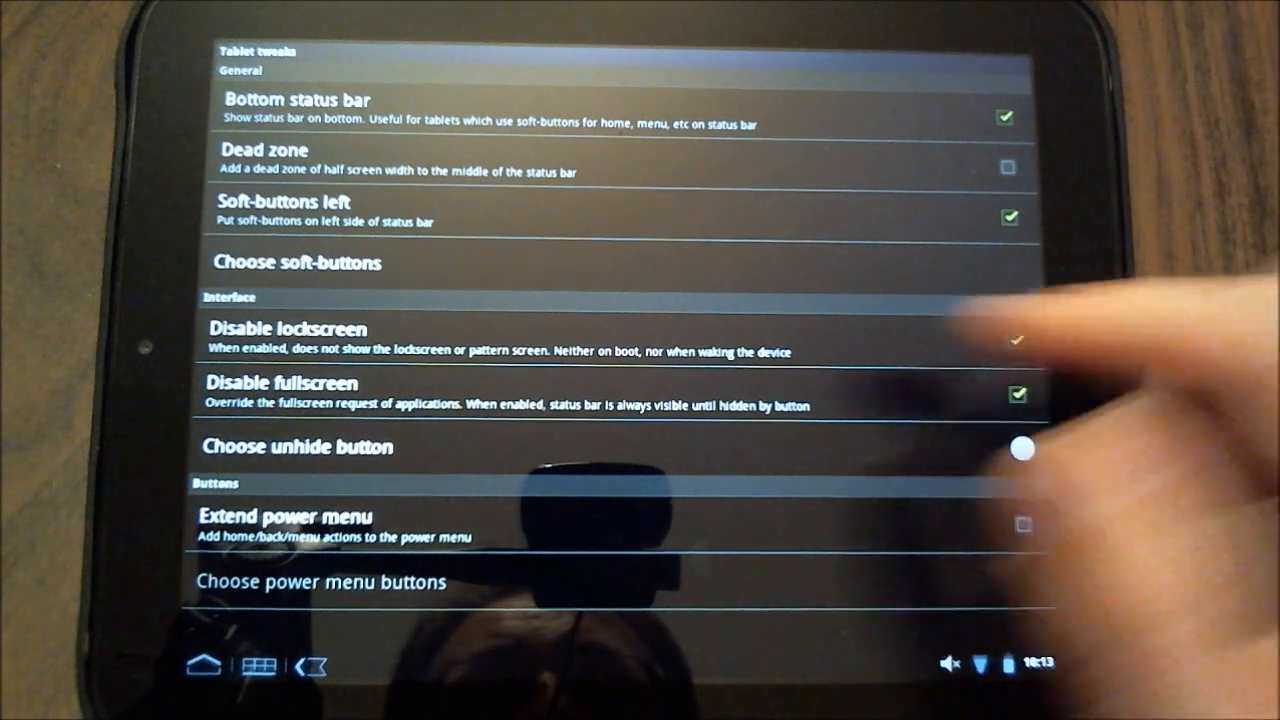
Step: In Choose soft-buttons, add a Search button and remove it again
left_click(480, 262)
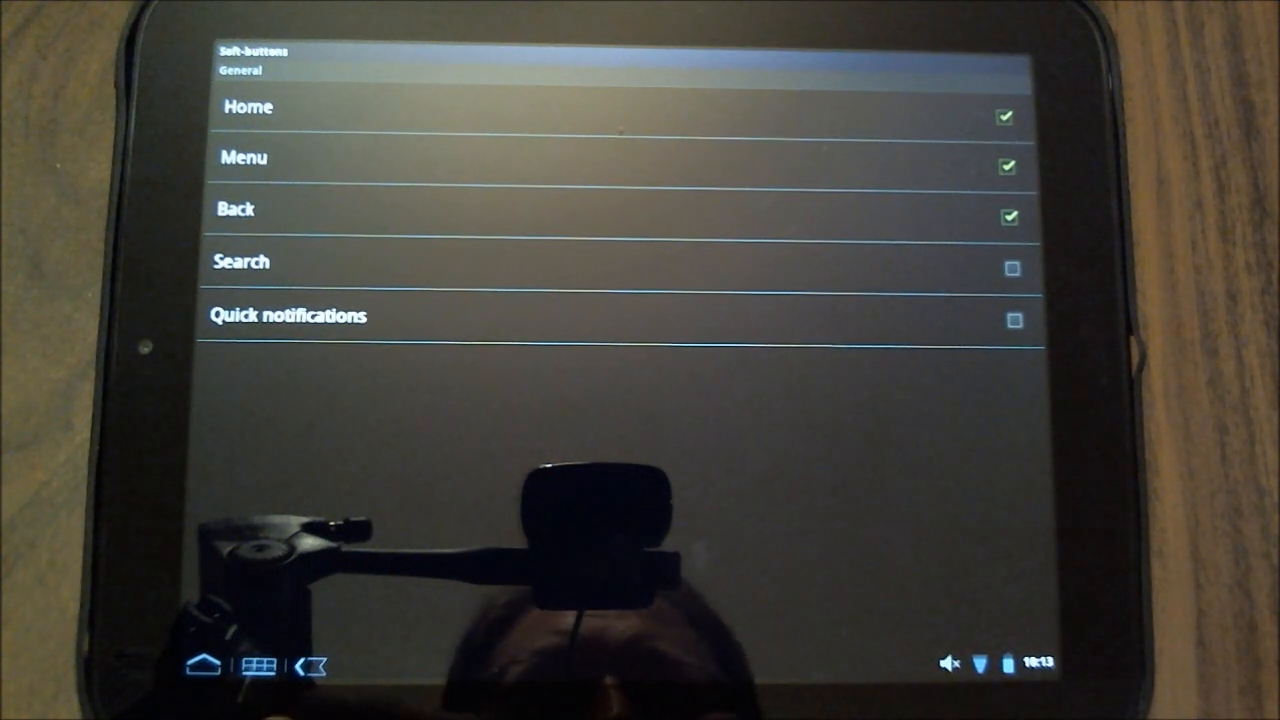
left_click(1012, 268)
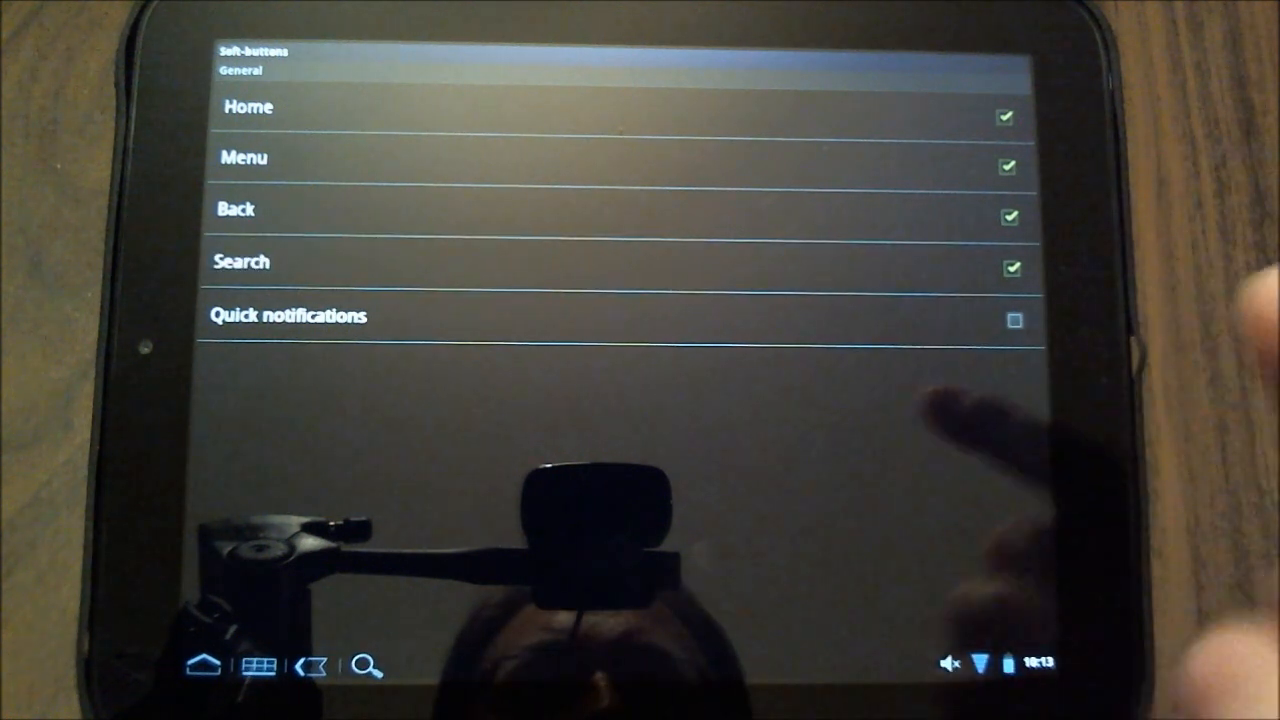
left_click(1012, 268)
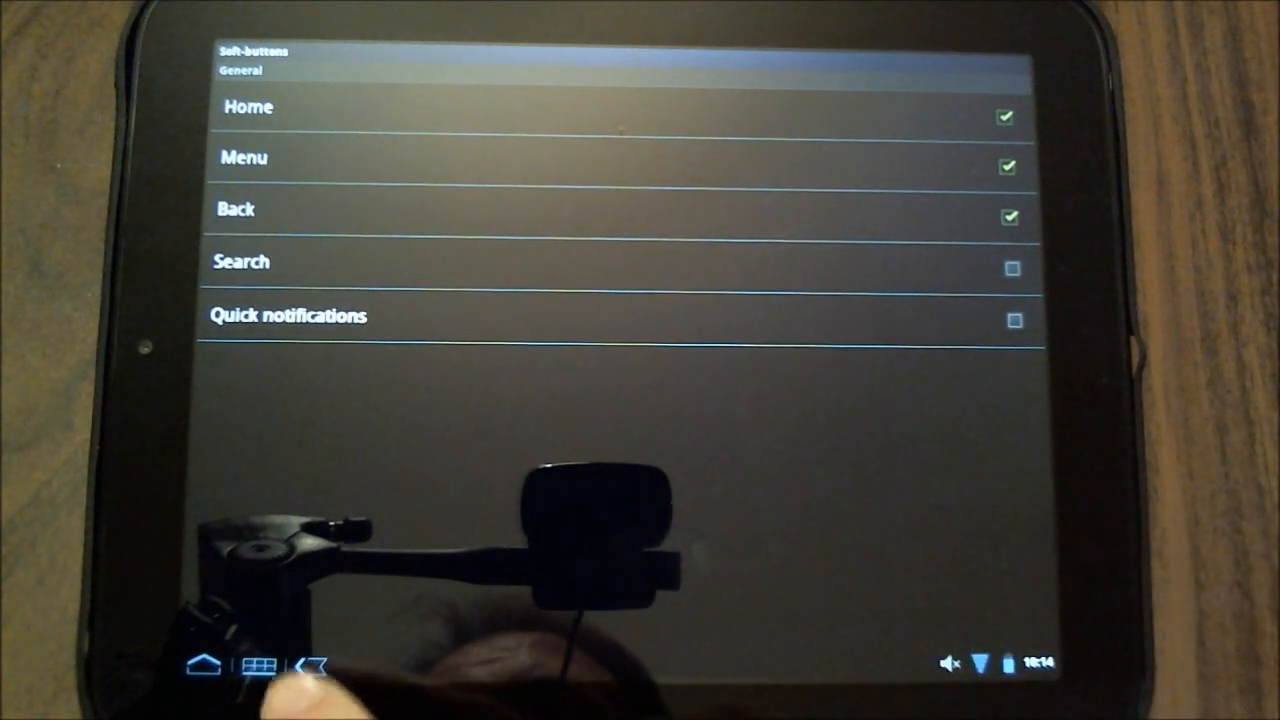
Step: Back out through Tablet tweaks and CyanogenMod settings to the home screen
left_click(310, 666)
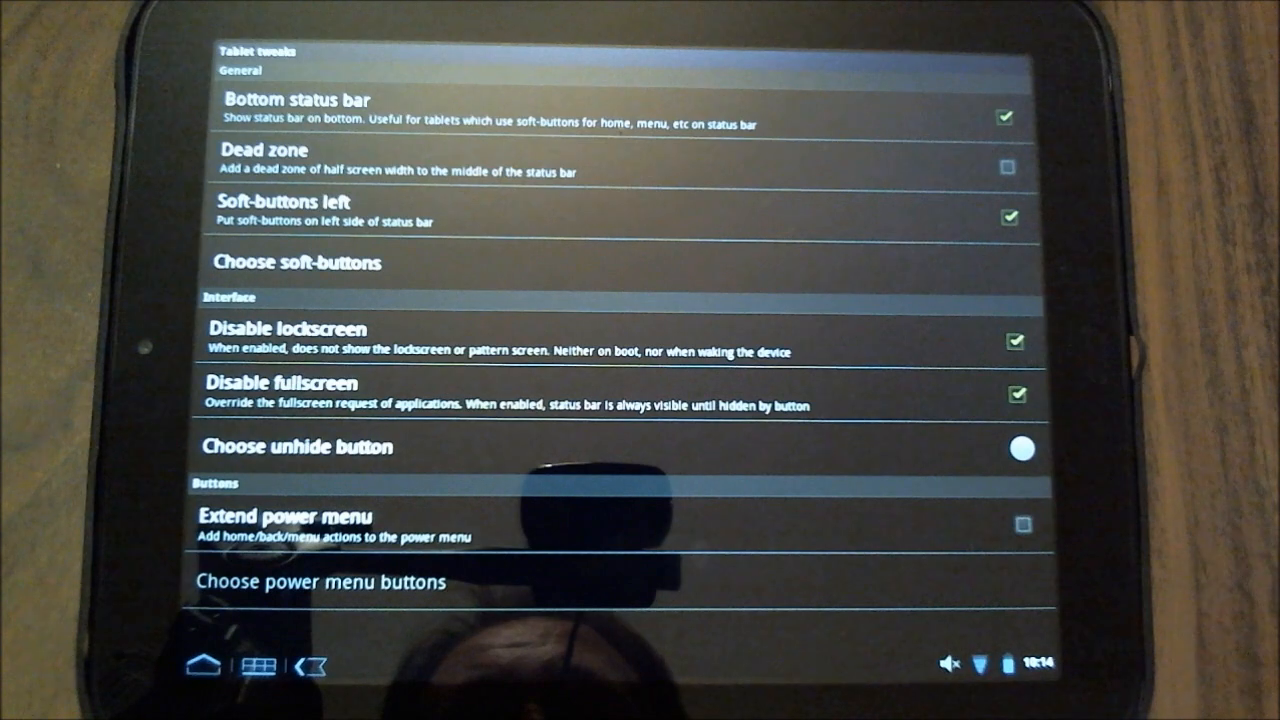
left_click(310, 665)
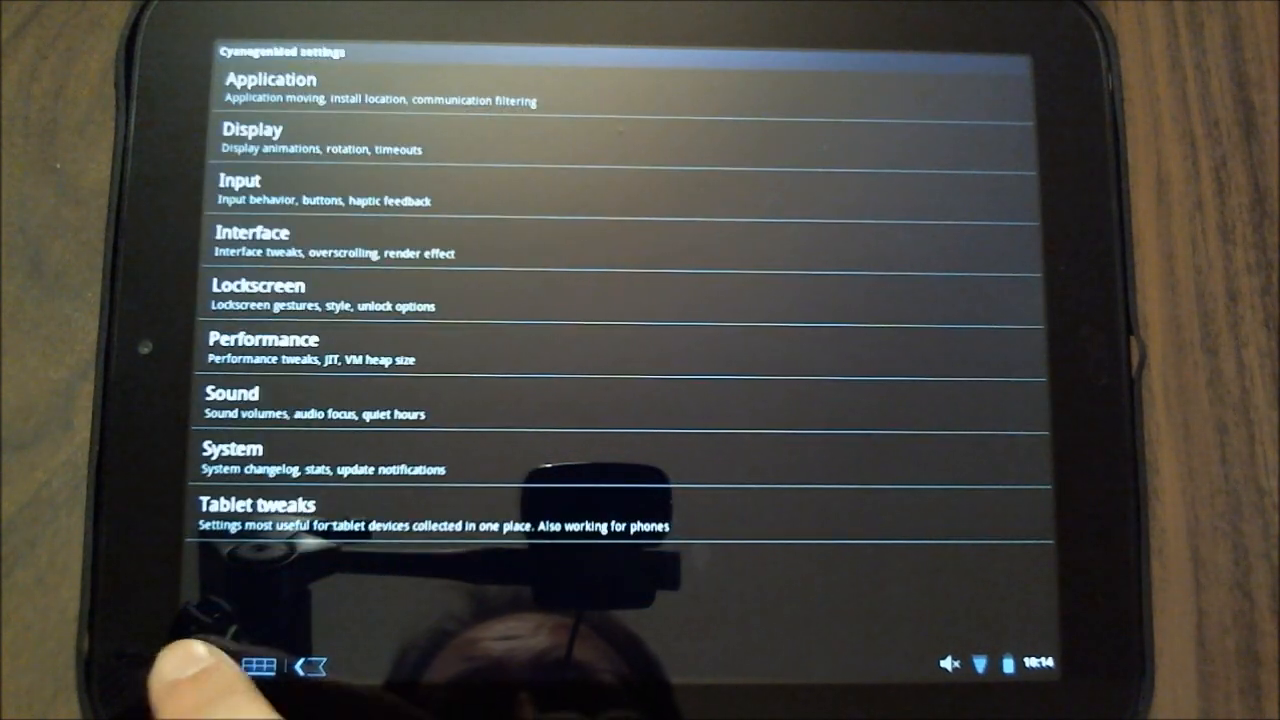
left_click(205, 665)
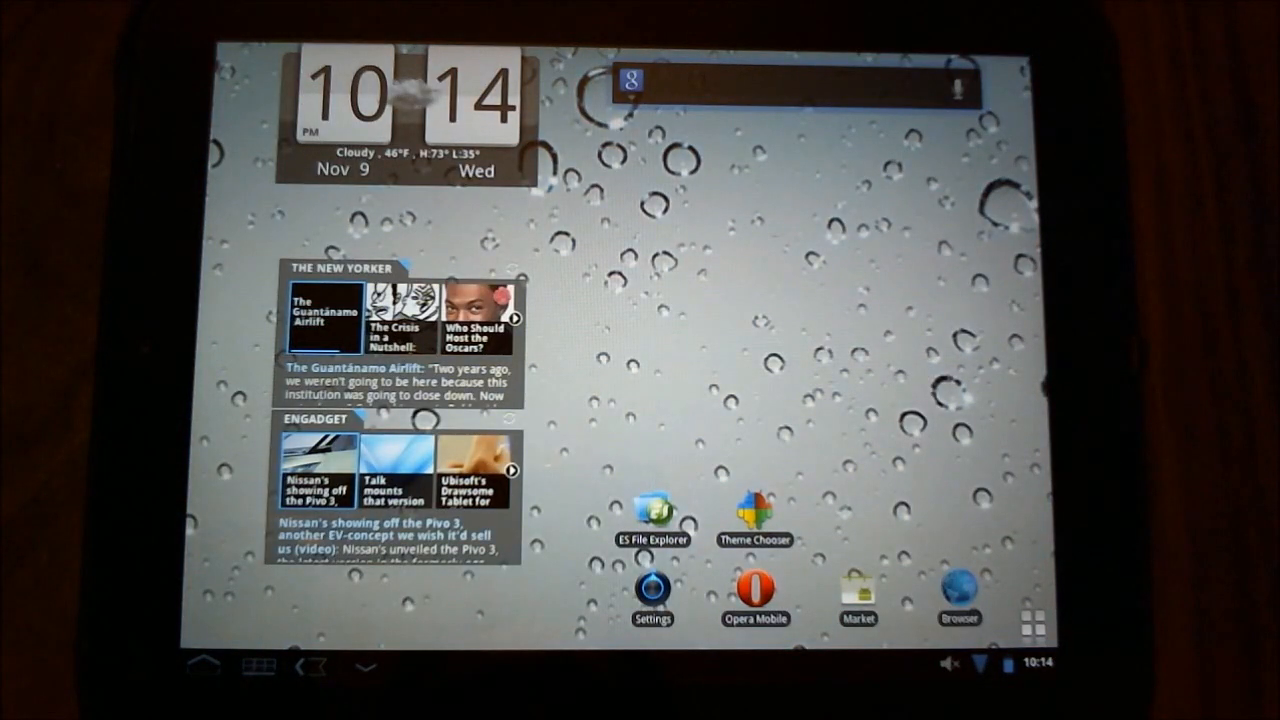
Step: Leave Theme Chooser for the home screen and bring up the wallpaper picker
left_click(755, 512)
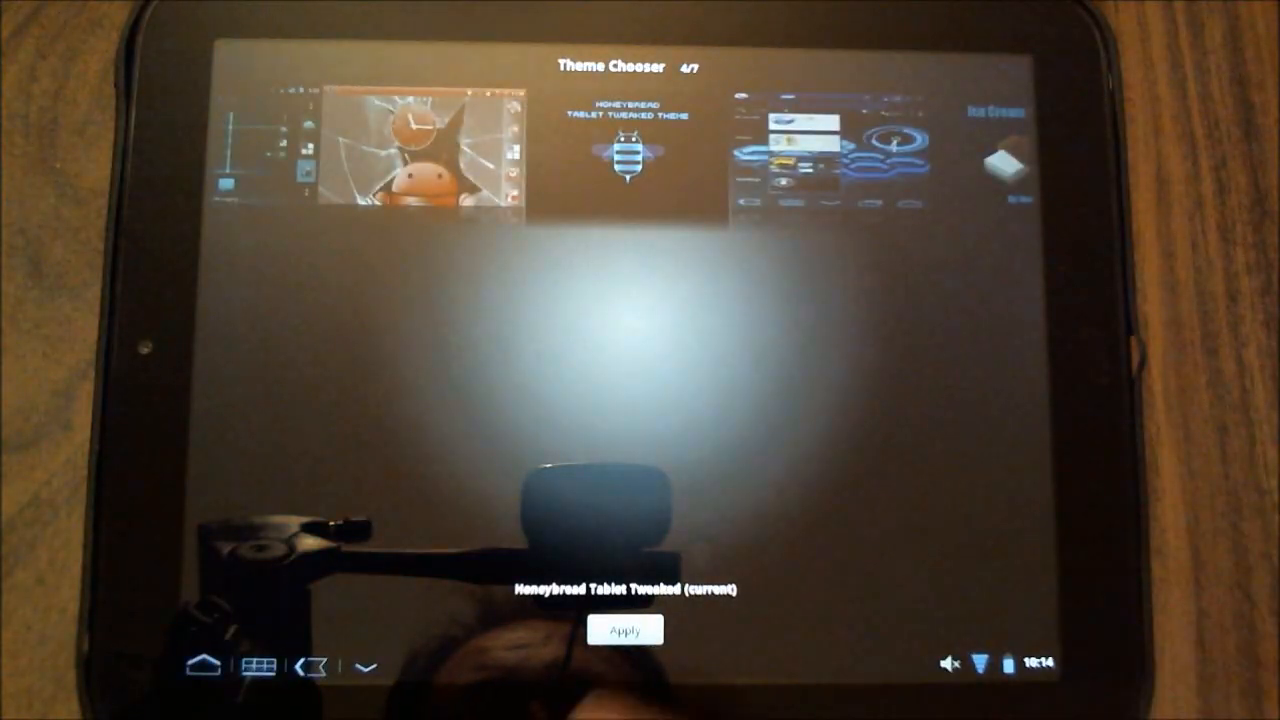
left_click(205, 665)
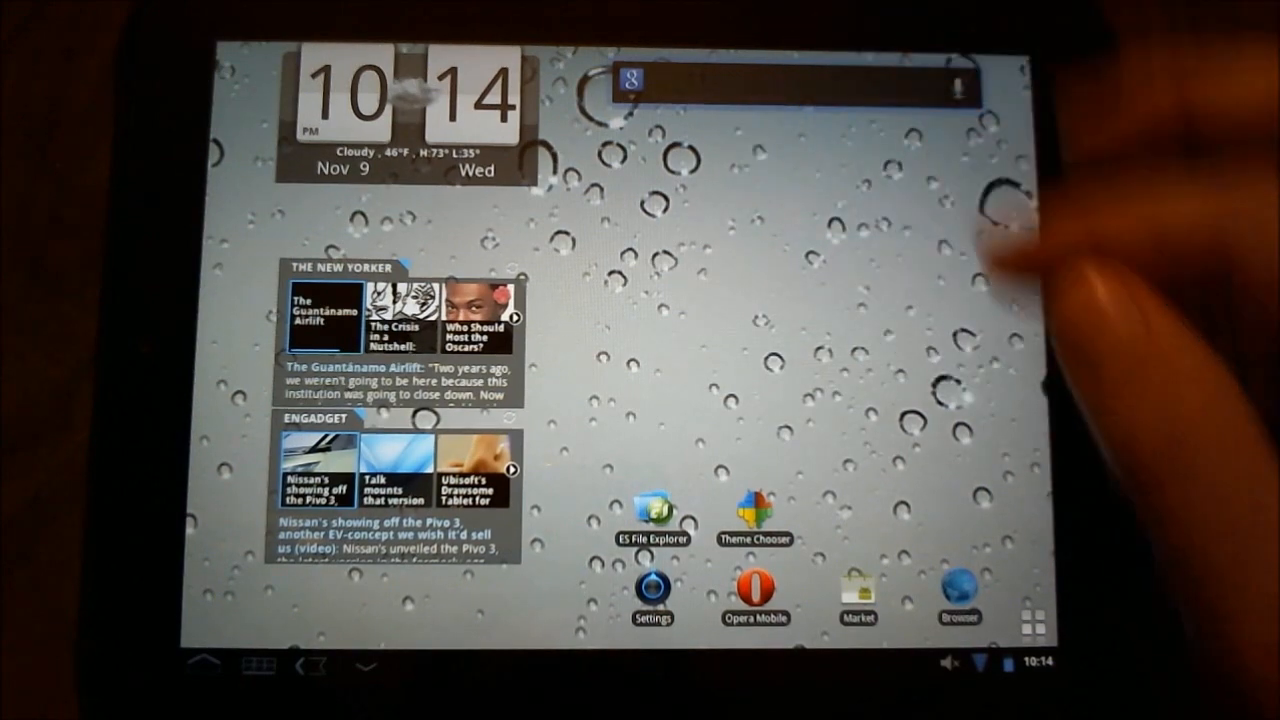
left_click_drag(960, 590, 955, 585)
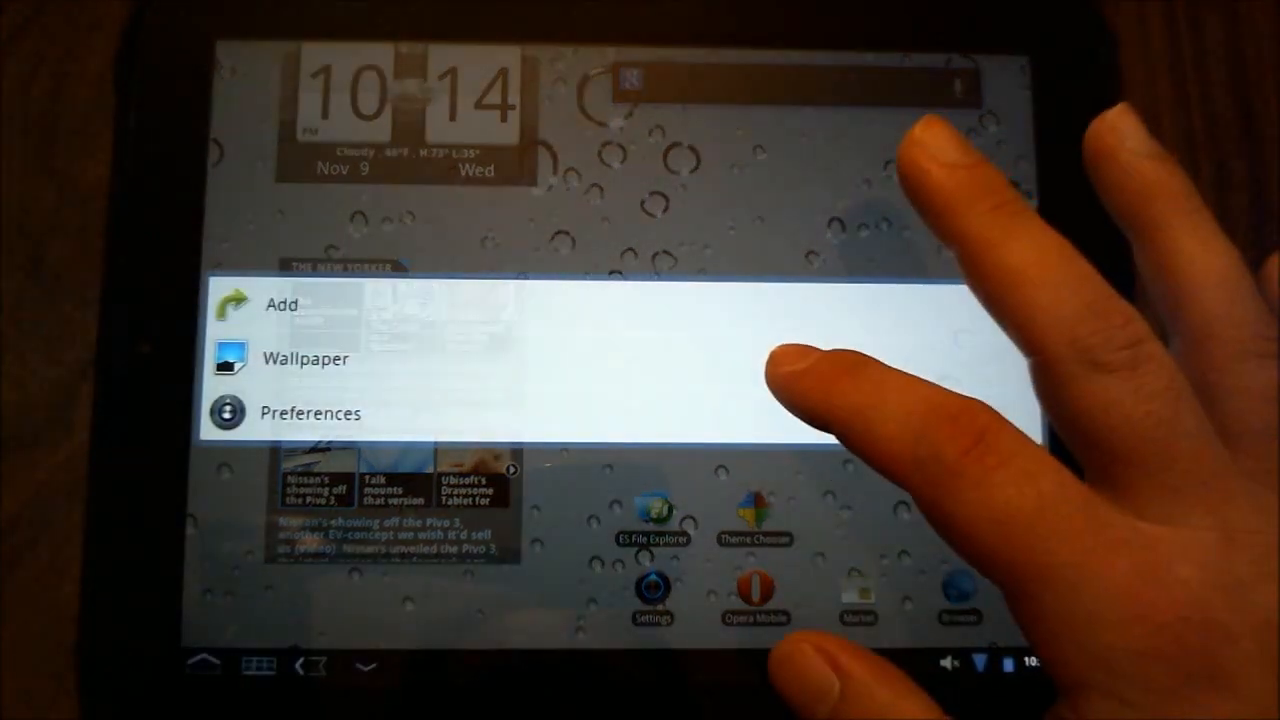
left_click(700, 363)
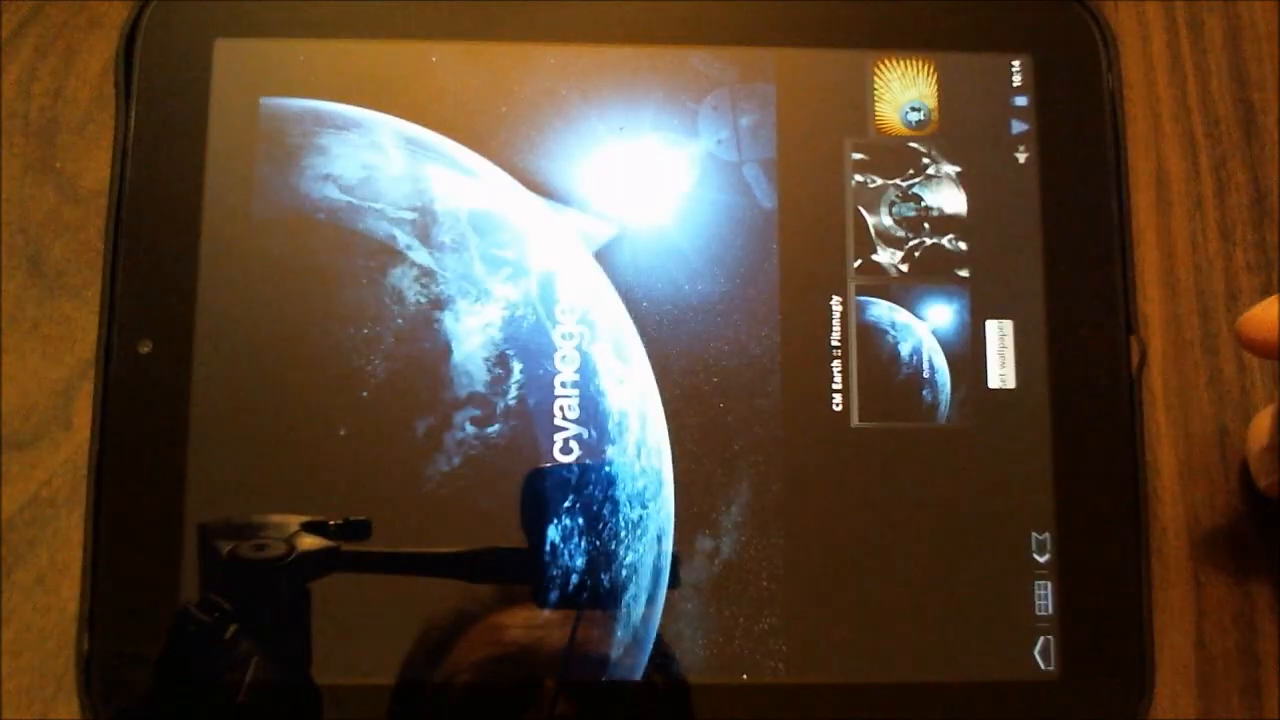
Step: Browse past Arrowd Green and set the Brickwall wallpaper on the home screen
left_click_drag(910, 500, 910, 200)
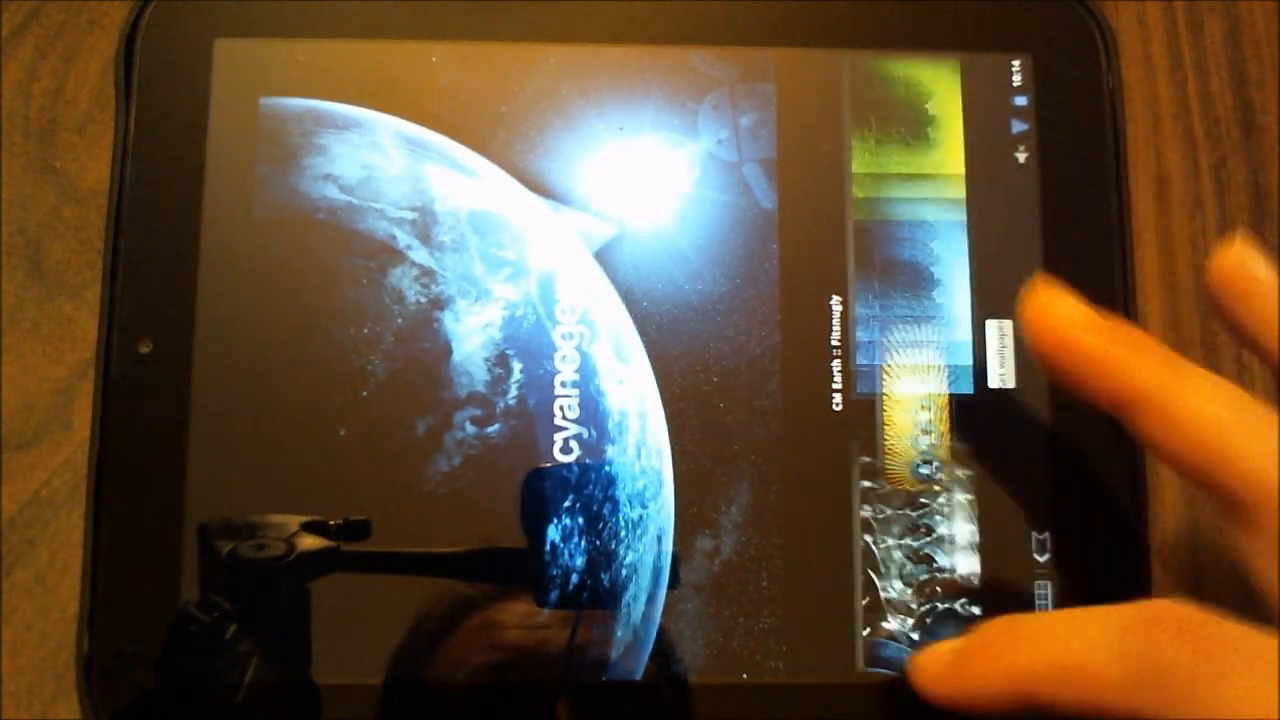
left_click(910, 470)
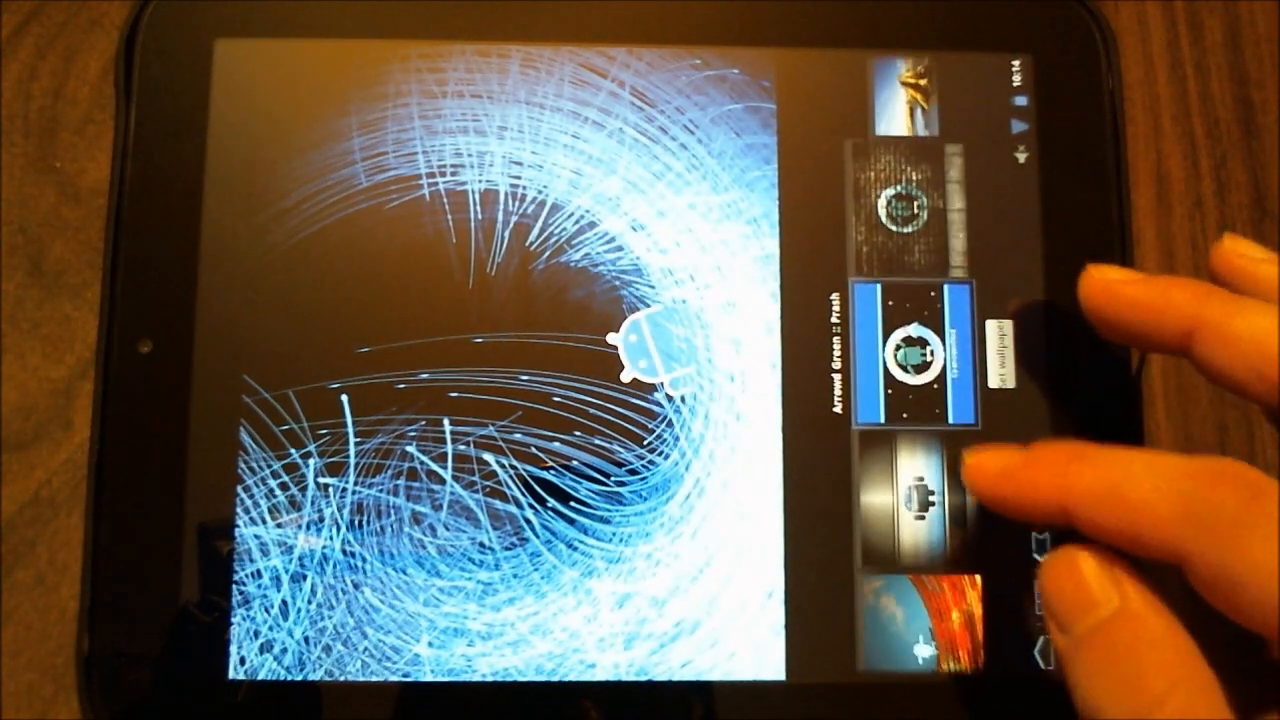
left_click(910, 500)
left_click(910, 350)
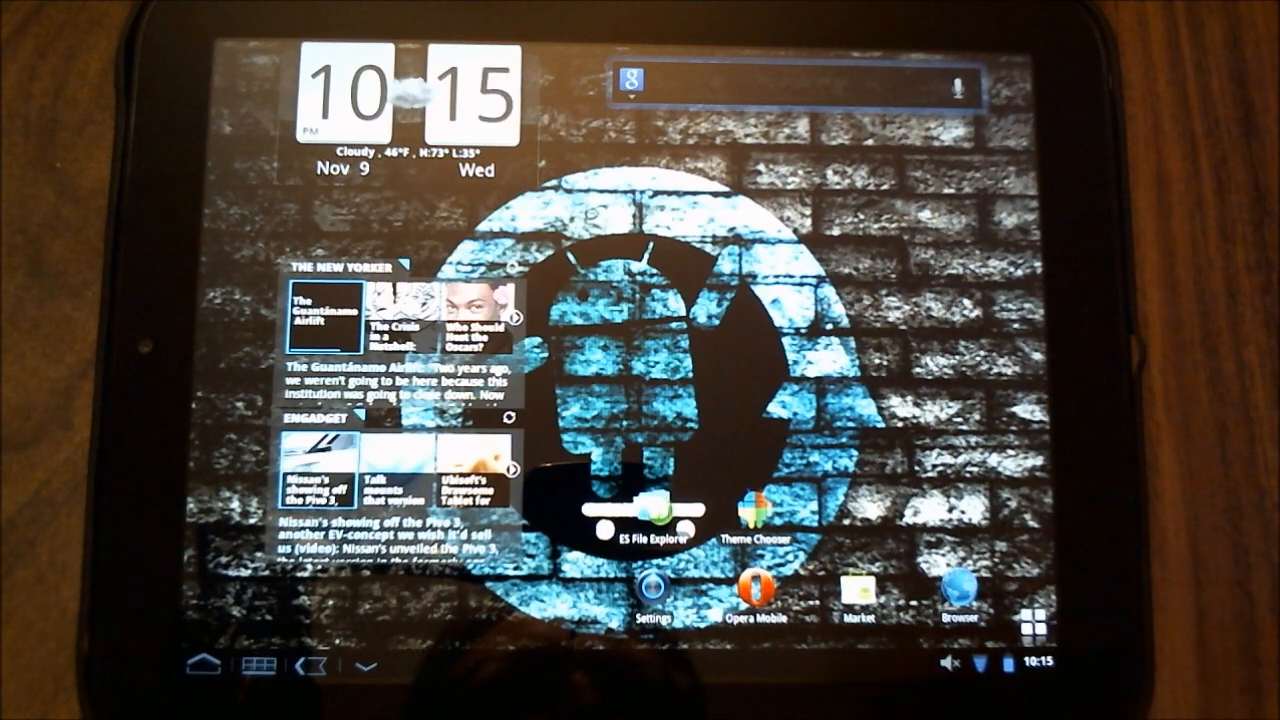
left_click(755, 510)
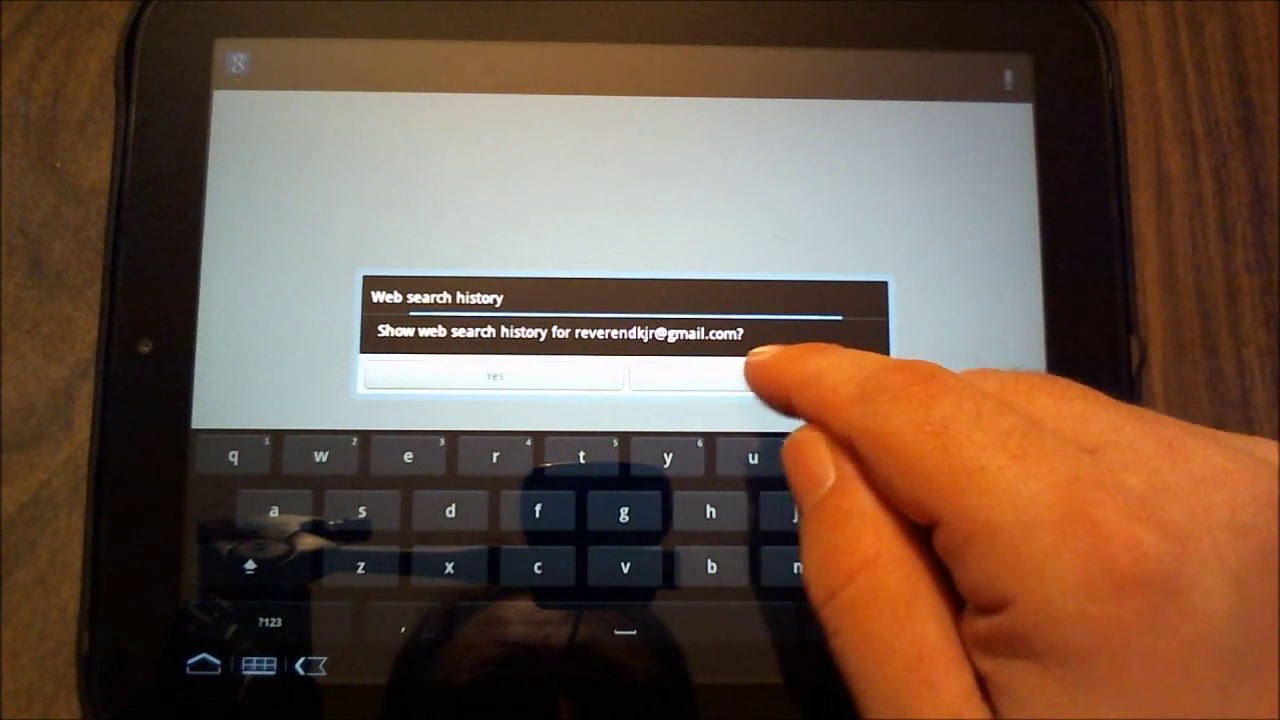
left_click(757, 377)
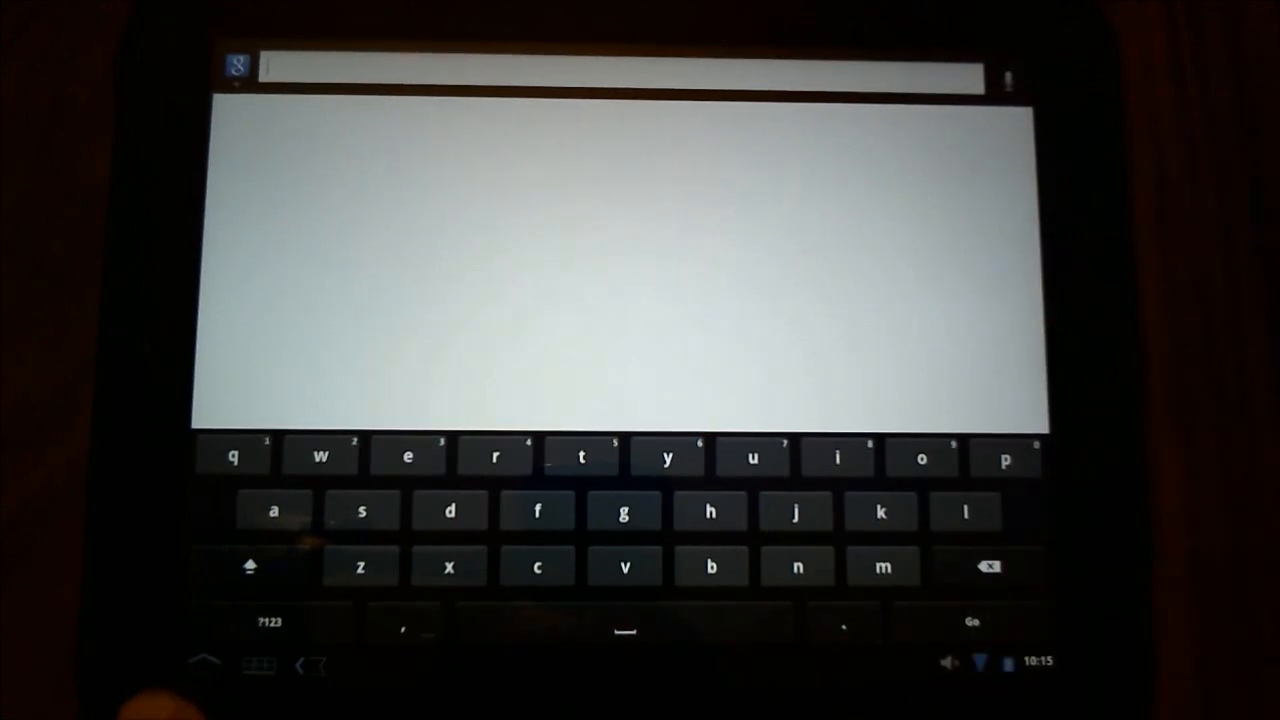
left_click(190, 665)
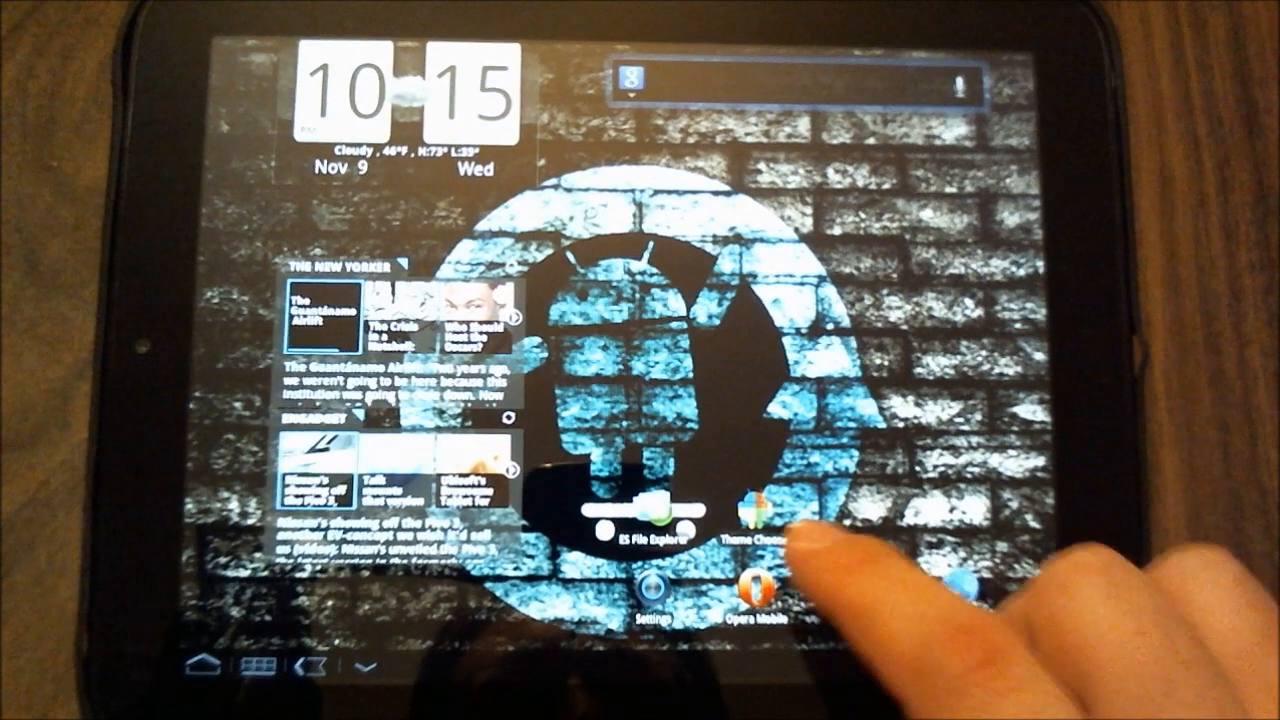
Step: In Theme Chooser, browse past Honeycomb 3D-SB Icons to the Ice Cream Sammich theme
left_click(755, 512)
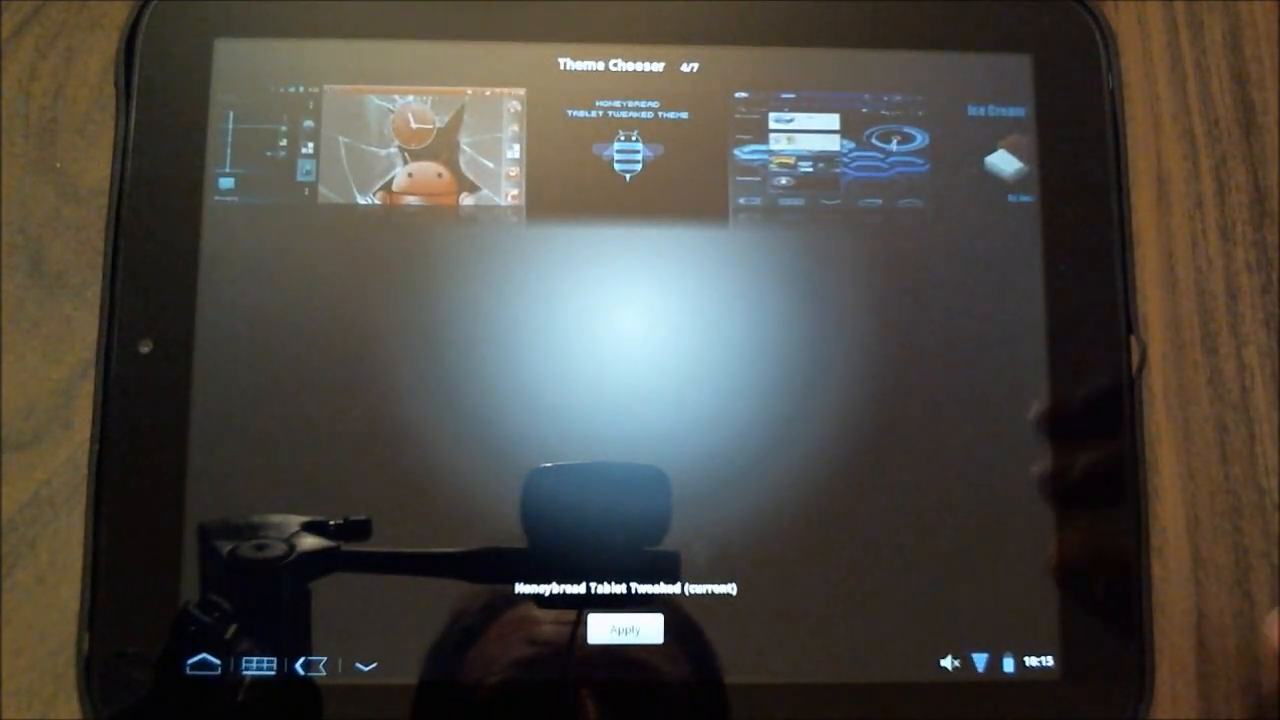
left_click_drag(900, 150, 700, 150)
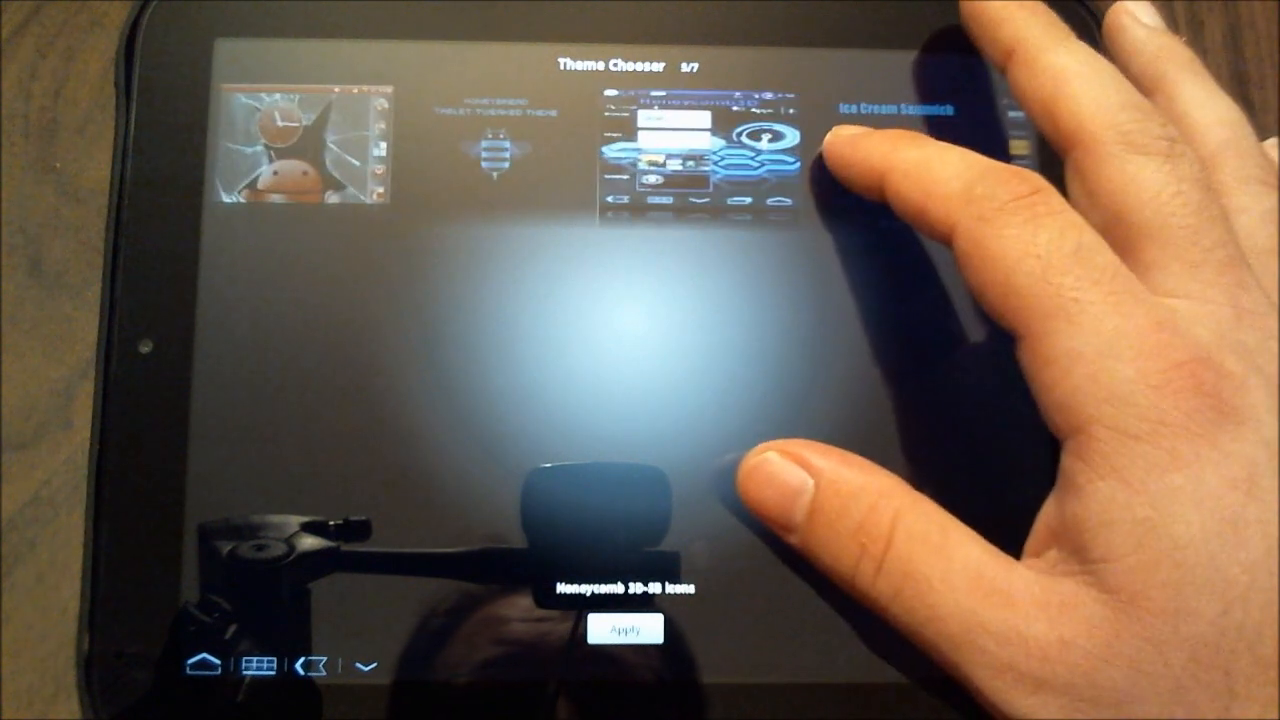
left_click_drag(830, 150, 760, 150)
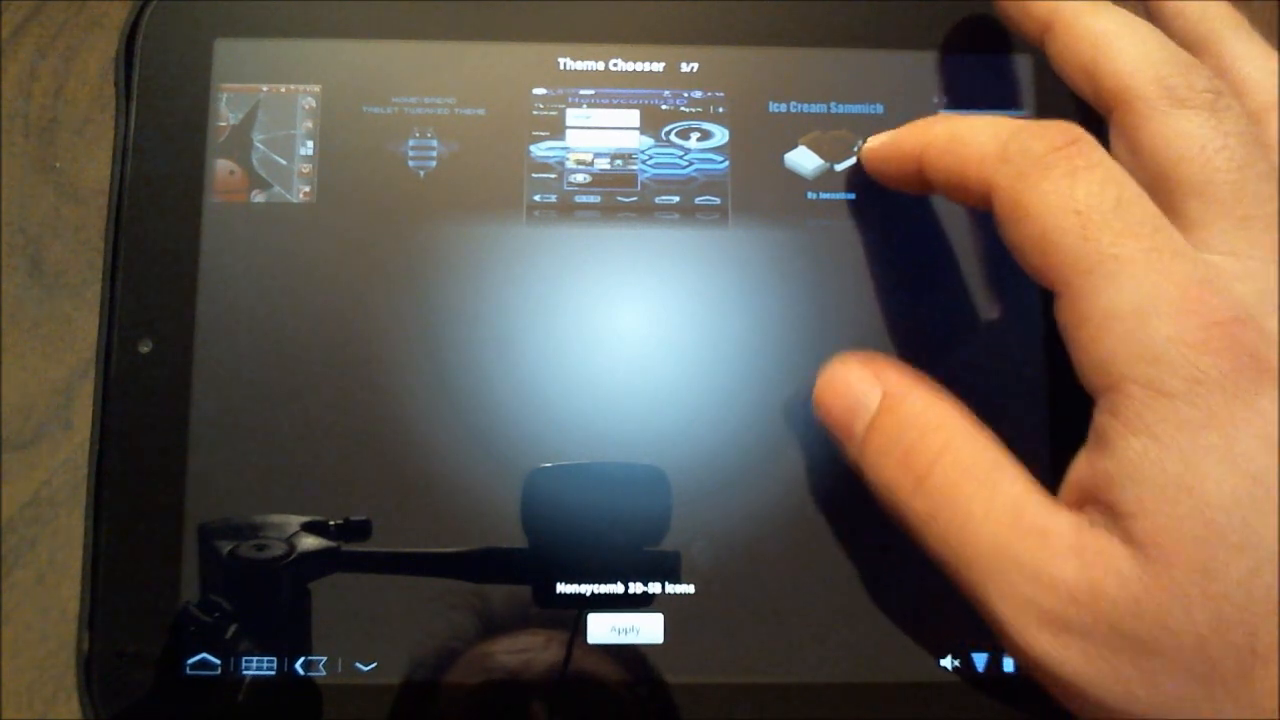
left_click_drag(940, 170, 700, 140)
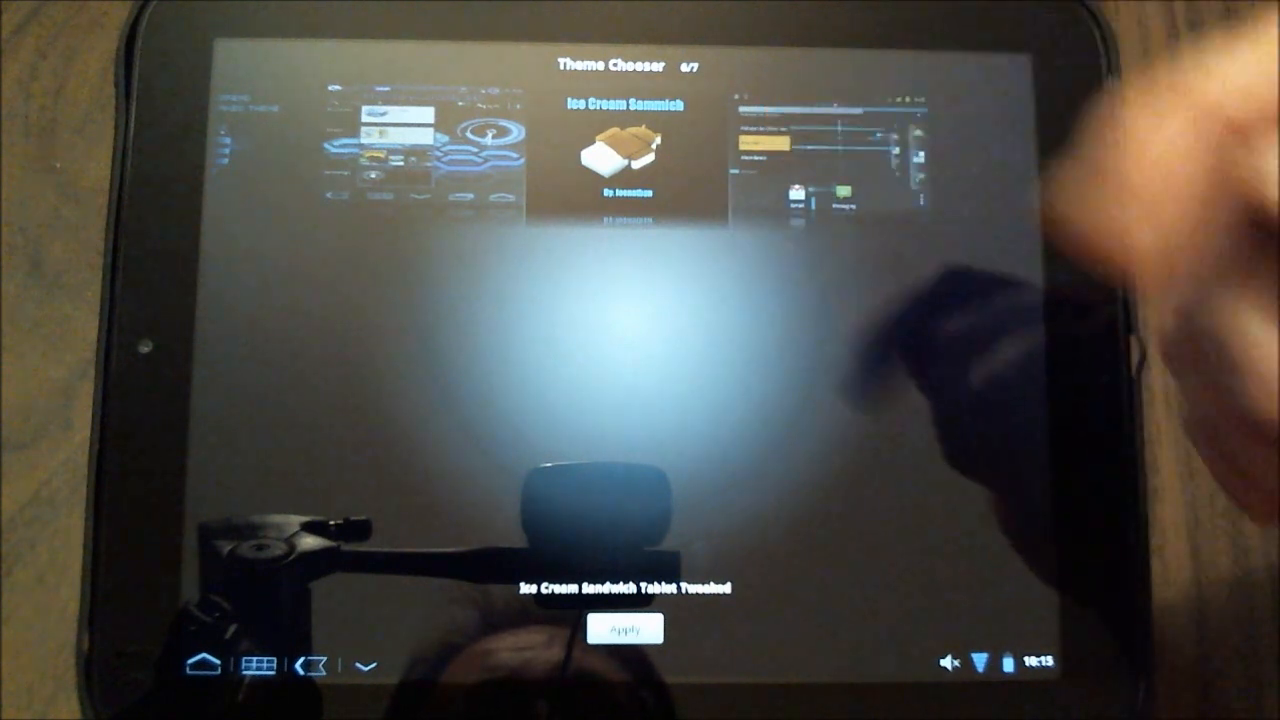
Step: Apply the Ice Cream Sandwich Tablet Tweaked theme anyway despite the missing-assets warning
left_click(624, 628)
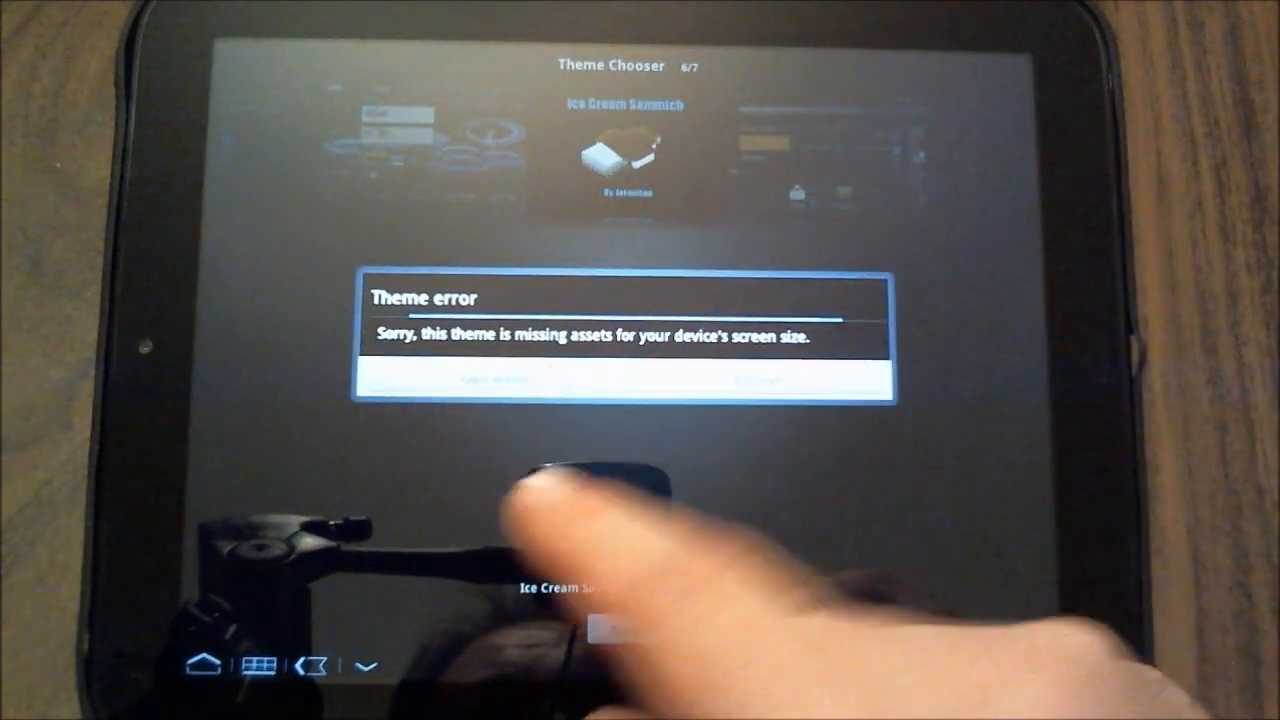
left_click(490, 378)
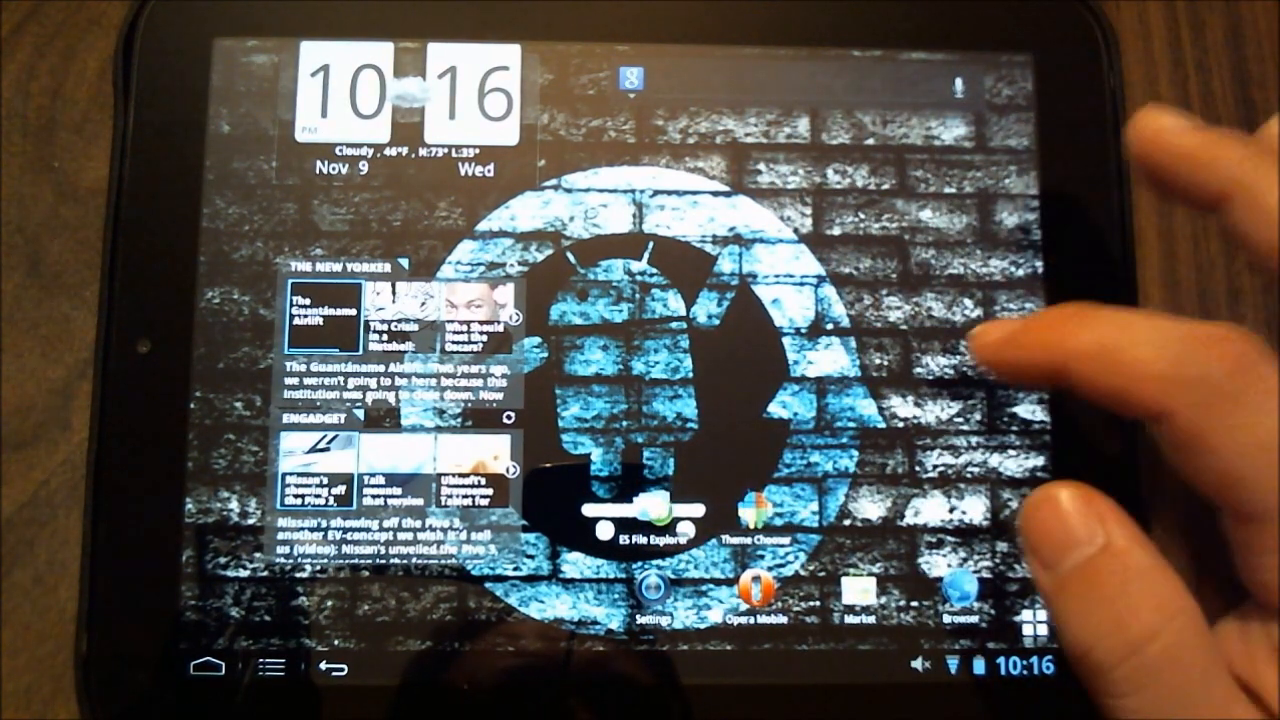
Step: Set the diamond-plate CyanogenMod wallpaper from the home screen options
left_click(960, 380)
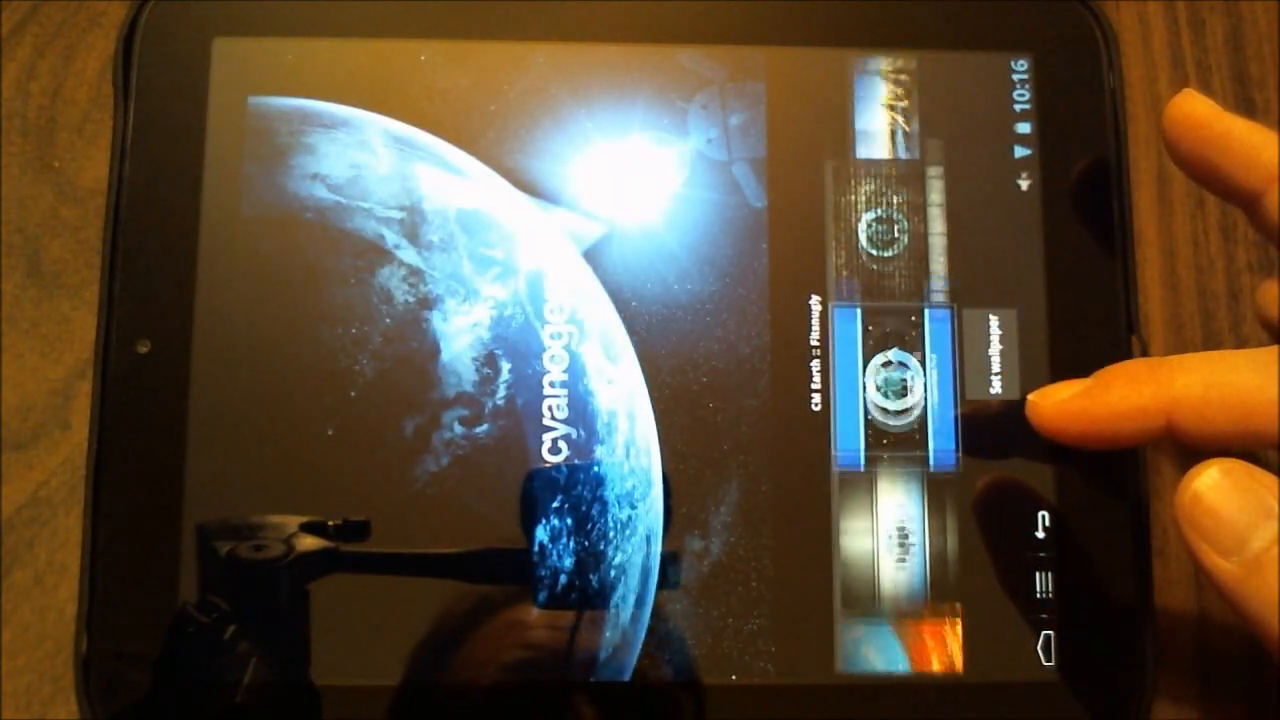
left_click(890, 330)
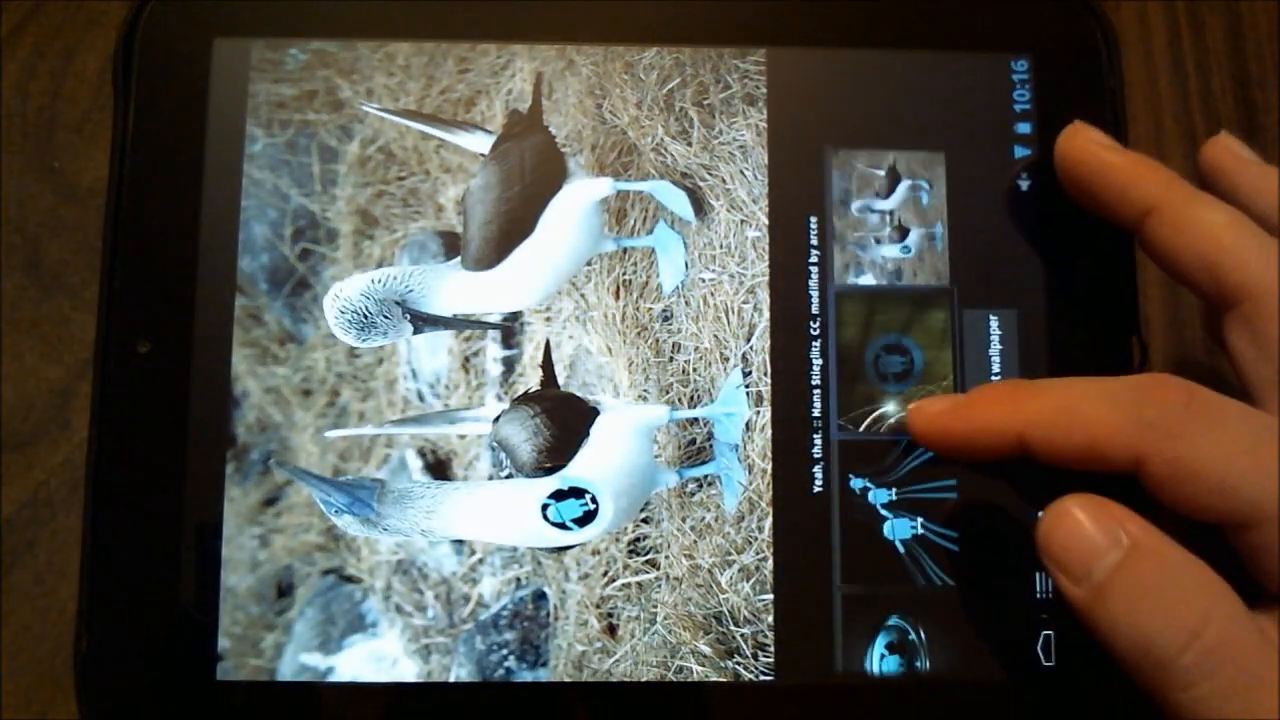
left_click(890, 380)
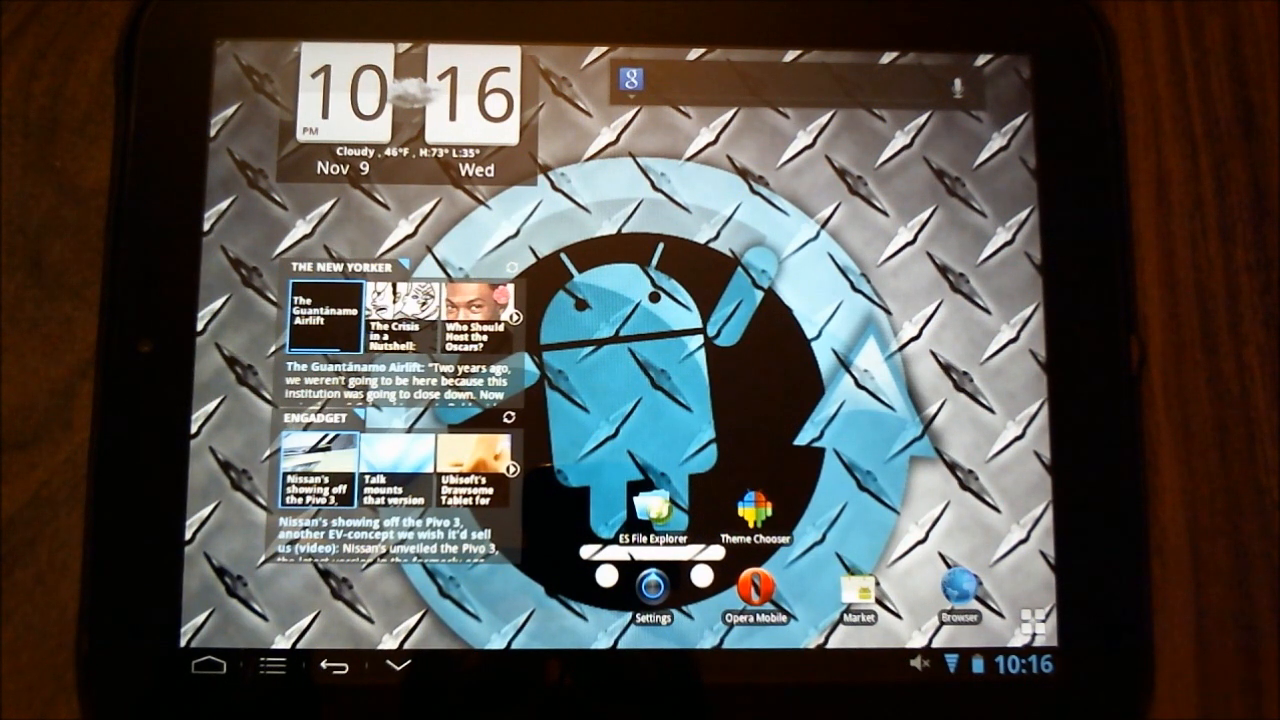
left_click(1020, 663)
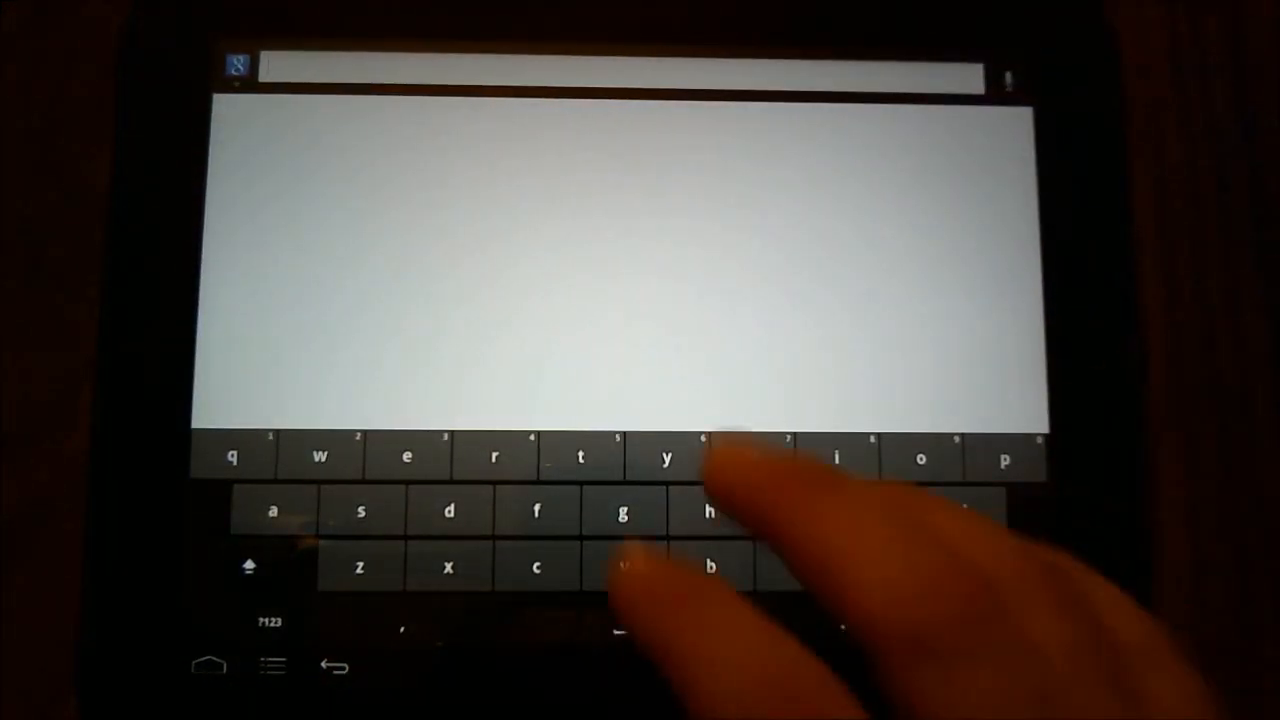
type("iucgvg")
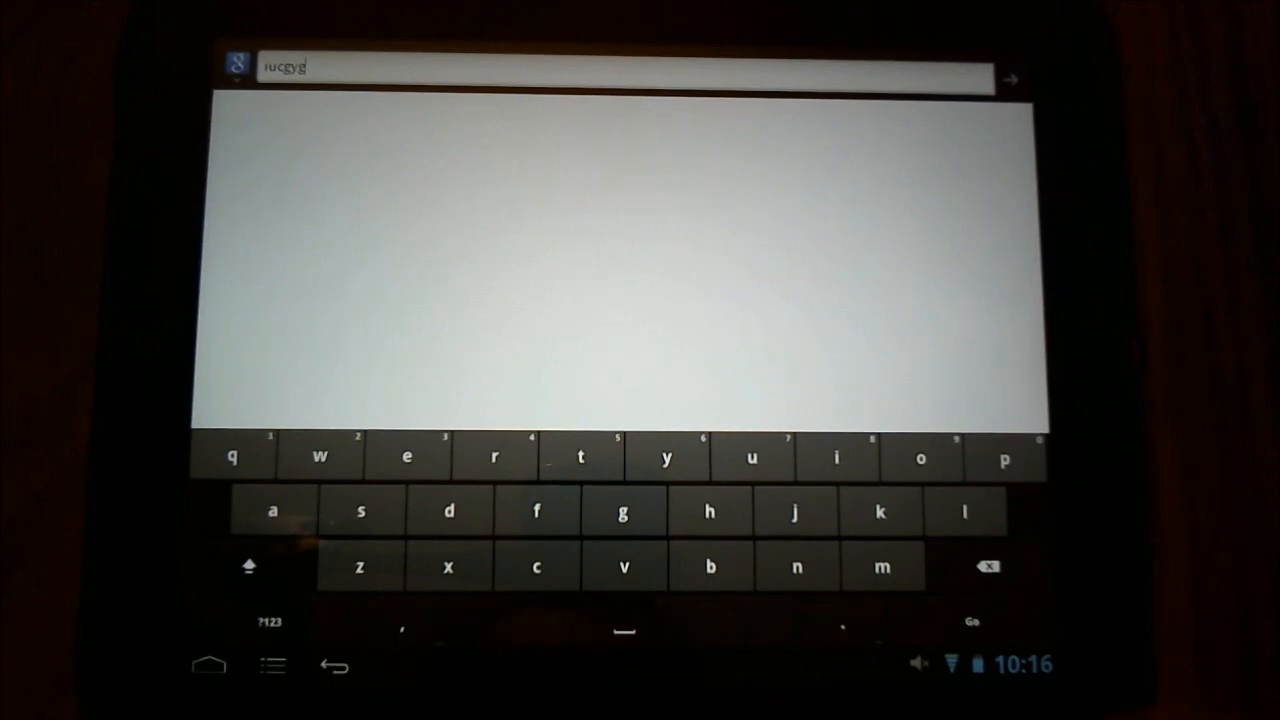
left_click(209, 665)
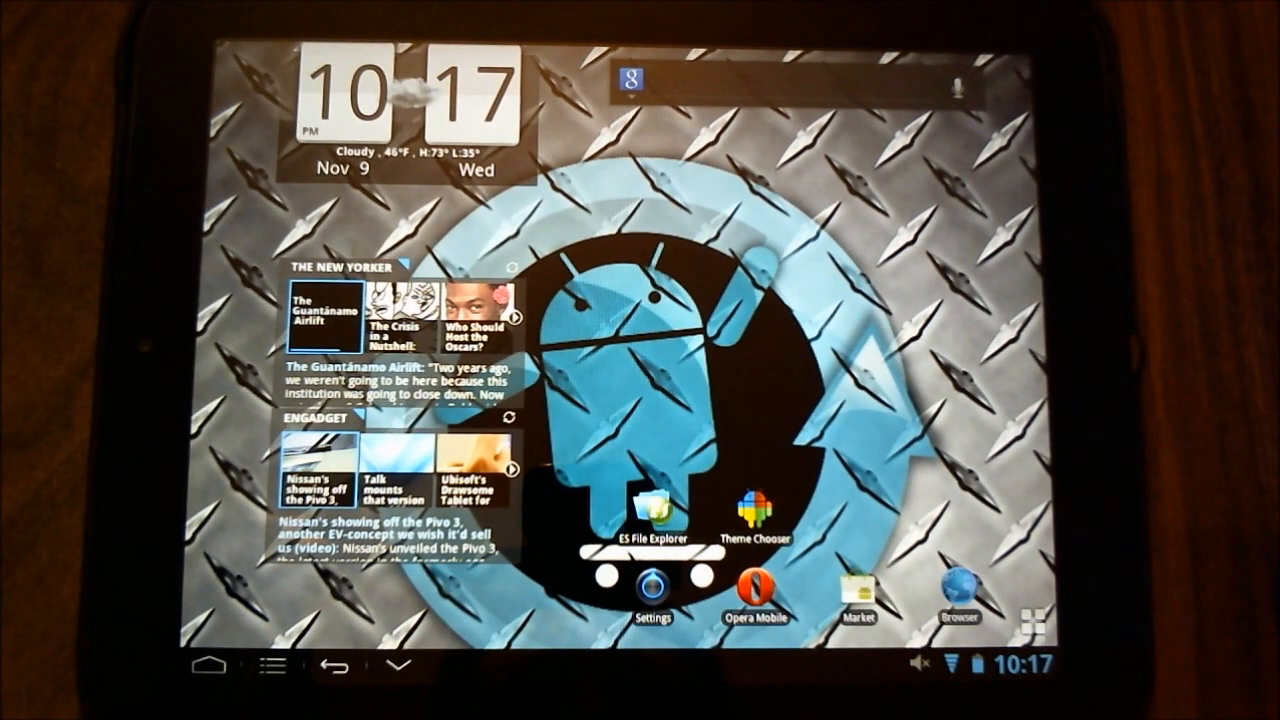
mouse_move(1000, 400)
left_mouse_down()
mouse_move(700, 400)
mouse_move(1000, 400)
left_mouse_up()
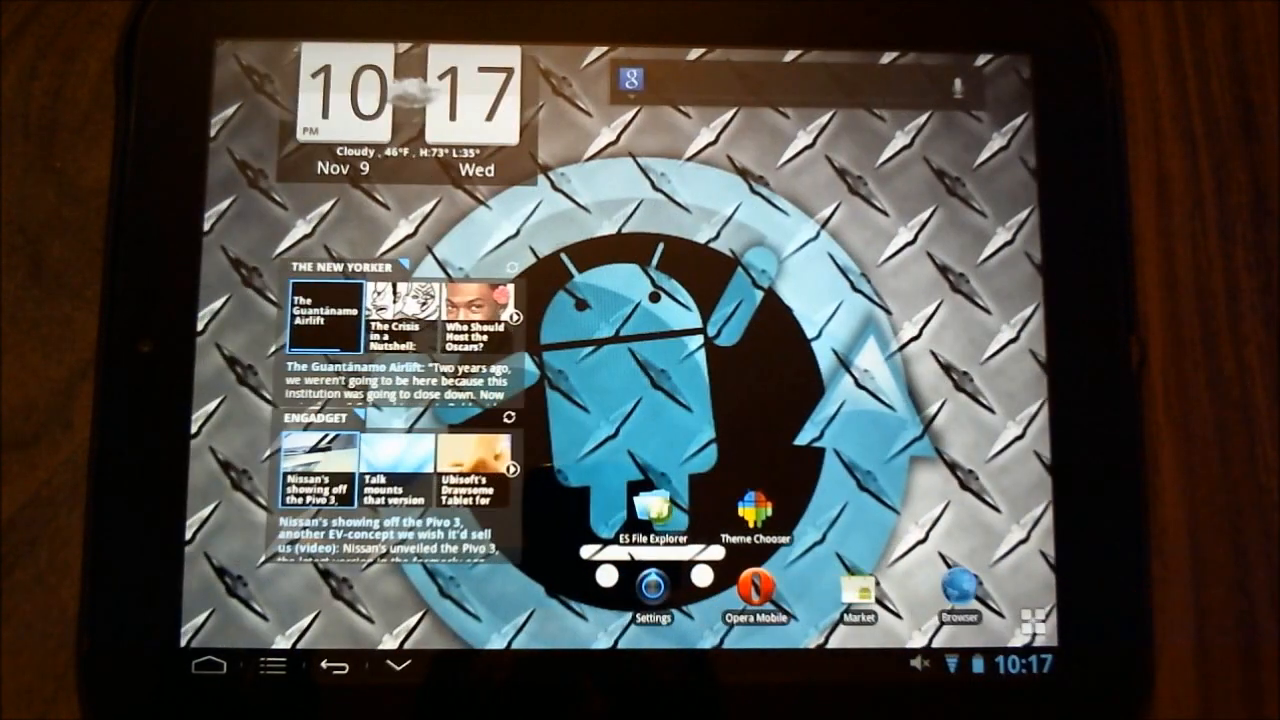